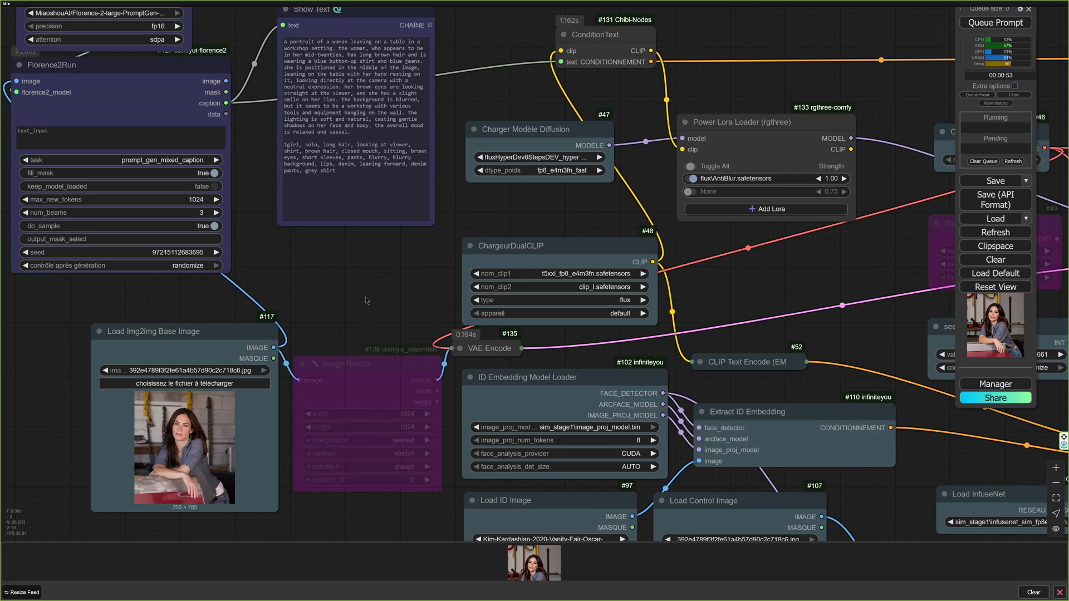
Look over the workflow's Florence2 caption nodes, model loaders, image inputs and ID embedding nodes.
{"action": "left_click_drag", "start_coordinate": [365, 301], "coordinate": [379, 331]}
{"action": "scroll", "coordinate": [380, 331], "scroll_direction": "down", "scroll_amount": 1}
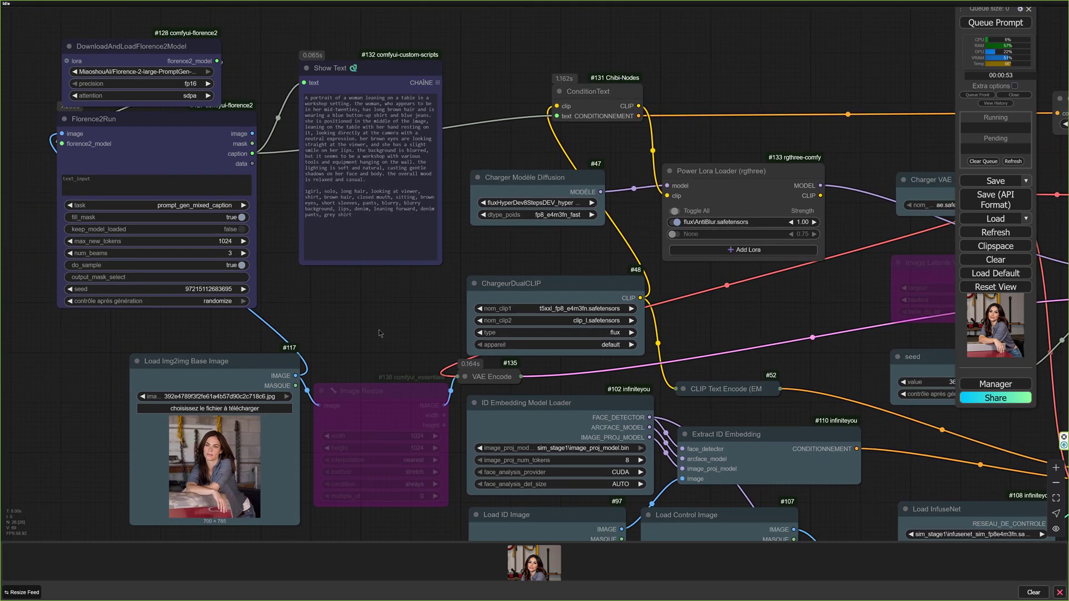
{"action": "scroll", "coordinate": [378, 330], "scroll_direction": "down", "scroll_amount": 1}
{"action": "left_click_drag", "start_coordinate": [713, 314], "coordinate": [650, 316]}
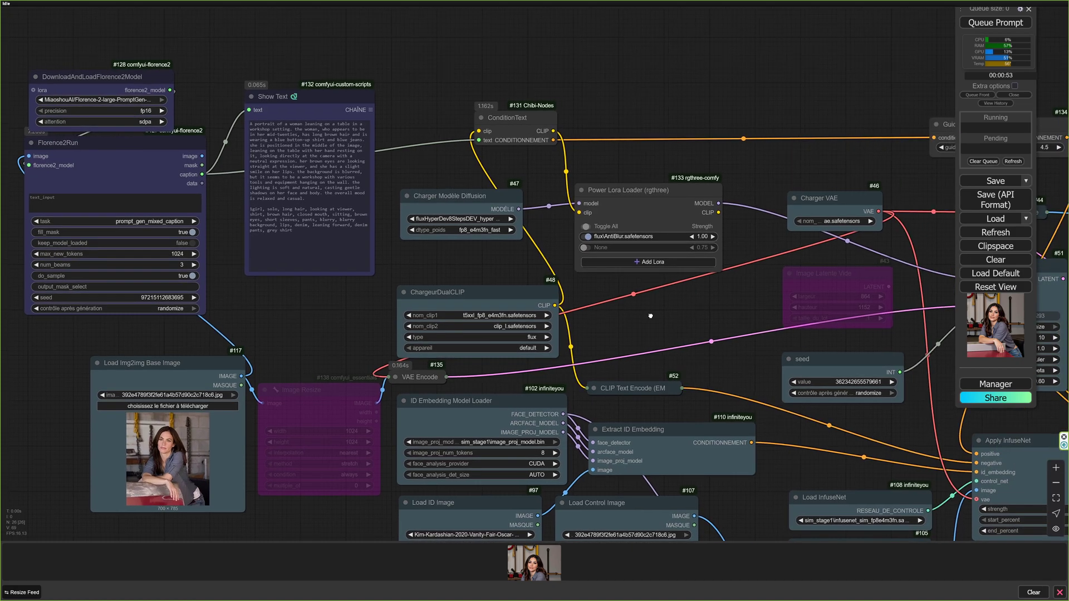
{"action": "left_click_drag", "start_coordinate": [358, 316], "coordinate": [356, 295]}
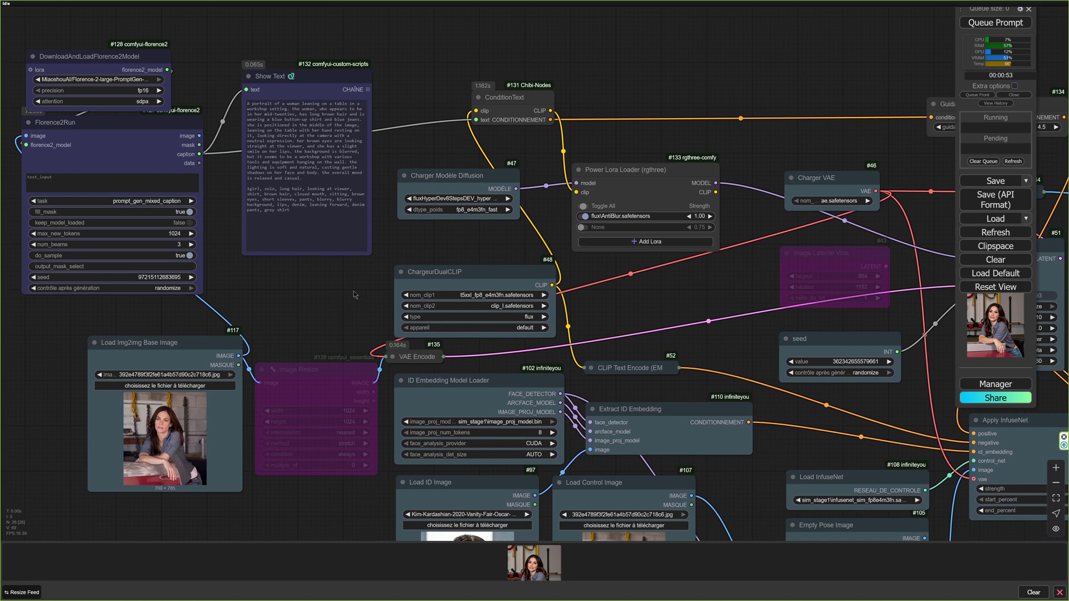
{"action": "left_click_drag", "start_coordinate": [660, 296], "coordinate": [596, 199]}
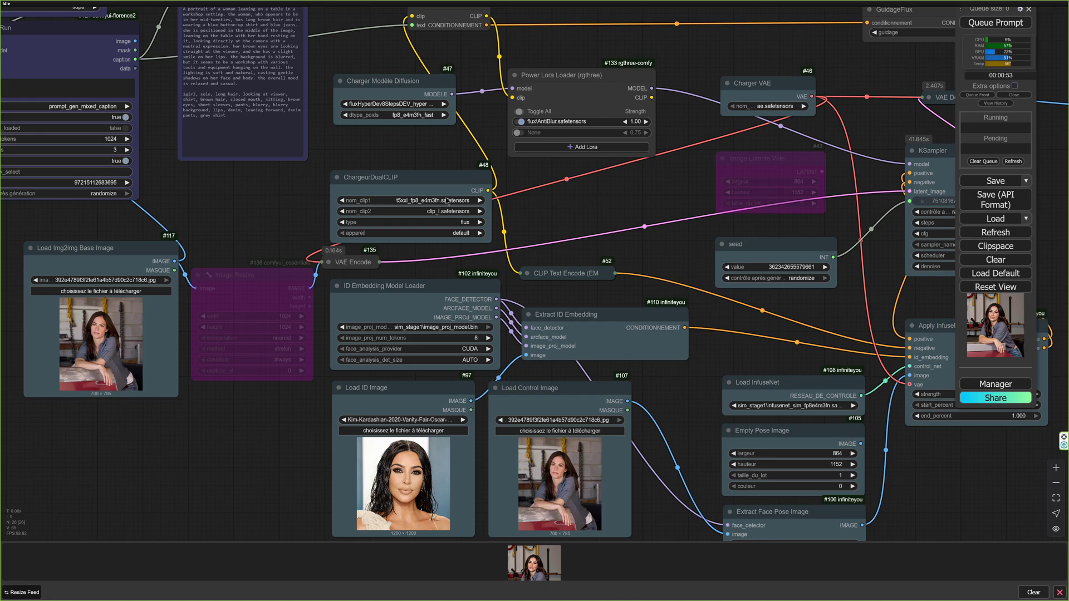
{"action": "left_click_drag", "start_coordinate": [253, 206], "coordinate": [375, 282]}
{"action": "left_click_drag", "start_coordinate": [703, 287], "coordinate": [607, 280]}
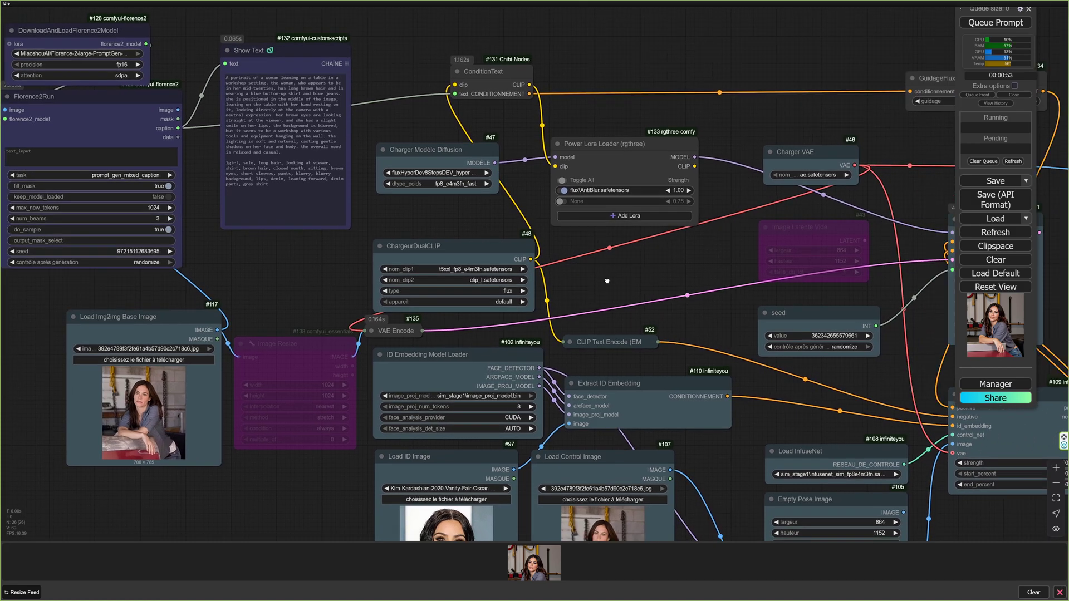
{"action": "left_click_drag", "start_coordinate": [288, 259], "coordinate": [405, 334]}
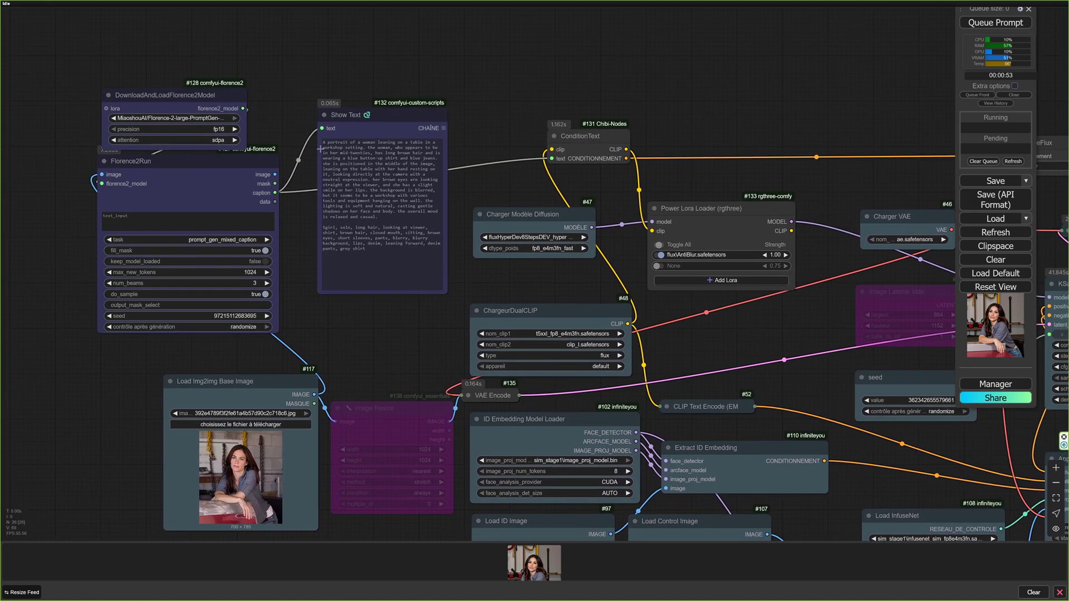
Move the DownloadAndLoadFlorence2Model node clear above Florence2Run, and place the Show Text node lower and closer beside Florence2Run.
{"action": "mouse_move", "coordinate": [271, 105]}
{"action": "left_mouse_down"}
{"action": "mouse_move", "coordinate": [288, 140]}
{"action": "mouse_move", "coordinate": [266, 122]}
{"action": "left_mouse_up"}
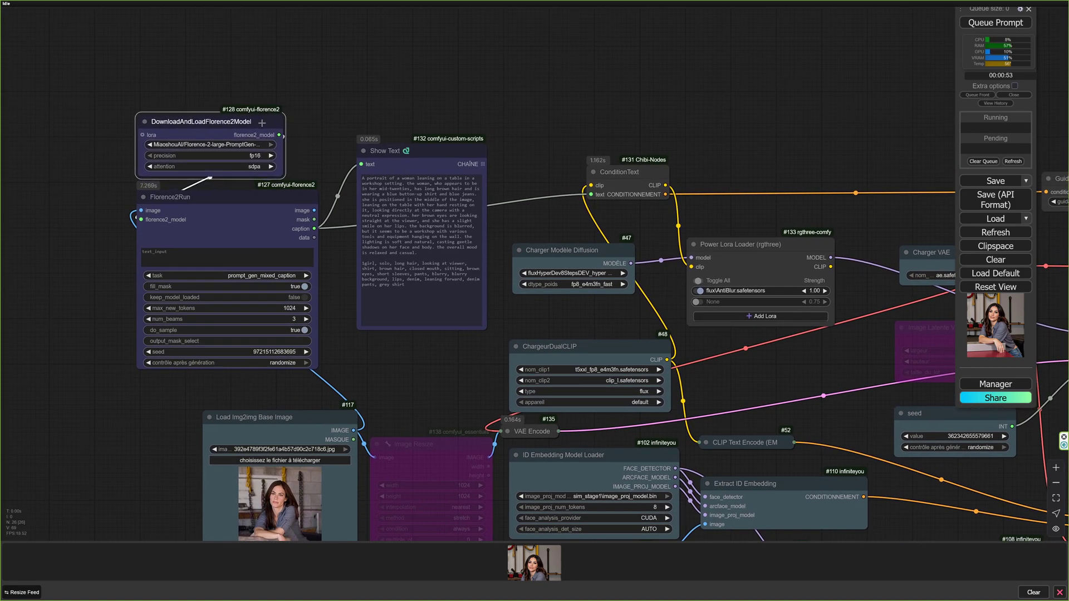
{"action": "left_click_drag", "start_coordinate": [434, 160], "coordinate": [414, 203]}
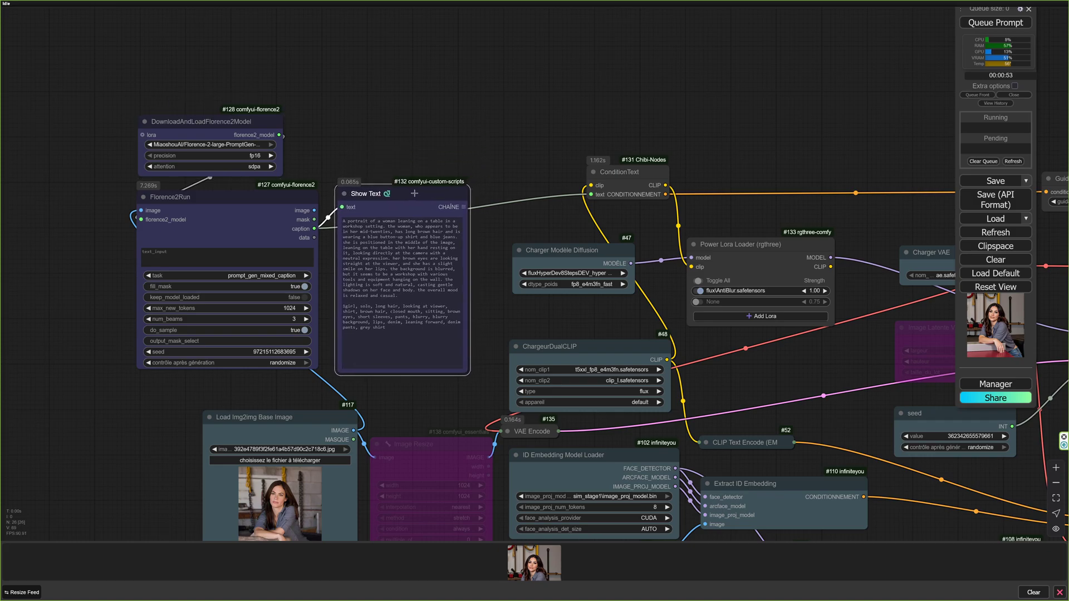
Examine the Florence2Run node and how its caption and the image inputs connect to the conditioning and sampling nodes.
{"action": "left_click_drag", "start_coordinate": [497, 298], "coordinate": [474, 204]}
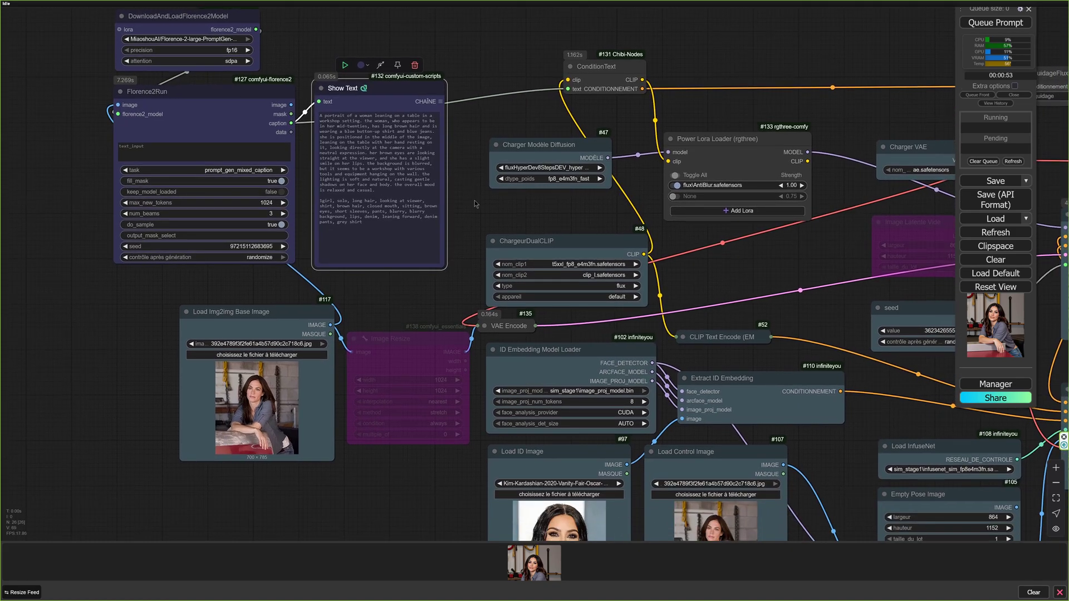
{"action": "left_click_drag", "start_coordinate": [470, 295], "coordinate": [439, 266]}
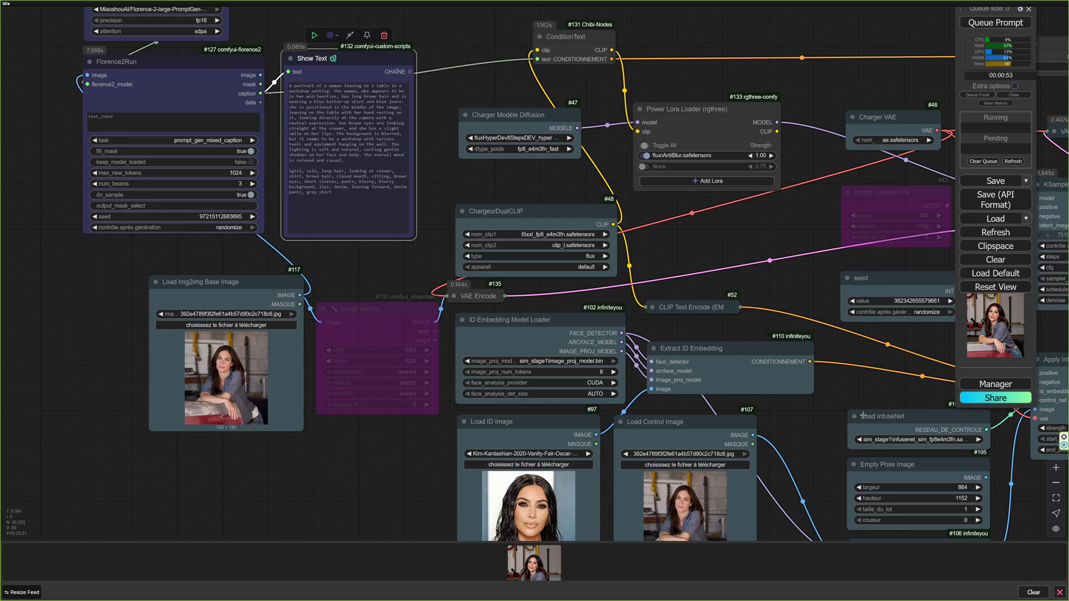
{"action": "left_click_drag", "start_coordinate": [359, 278], "coordinate": [428, 371]}
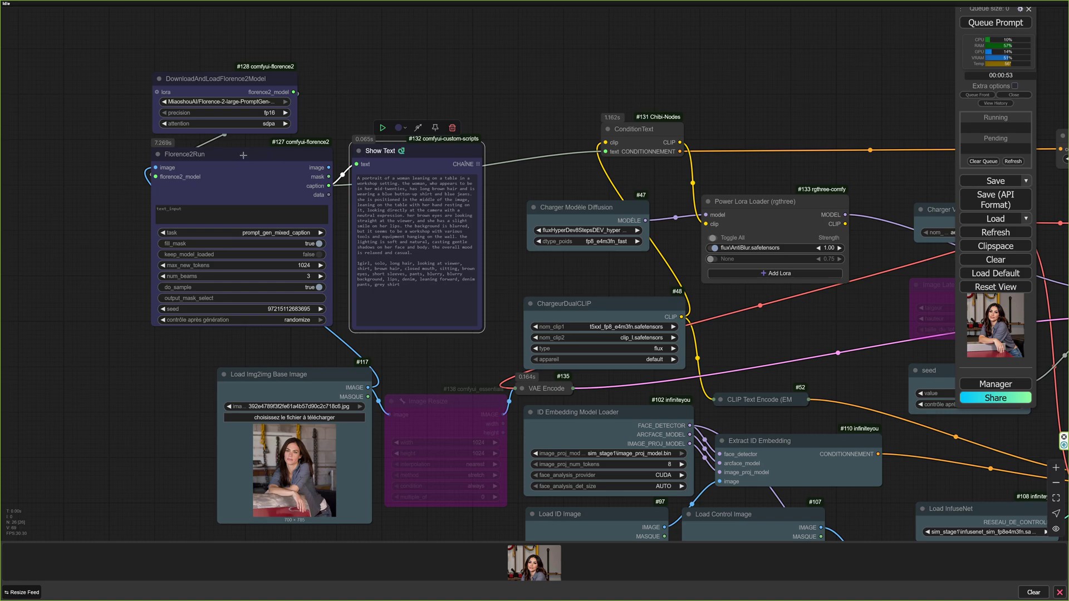
{"action": "left_click", "coordinate": [252, 207]}
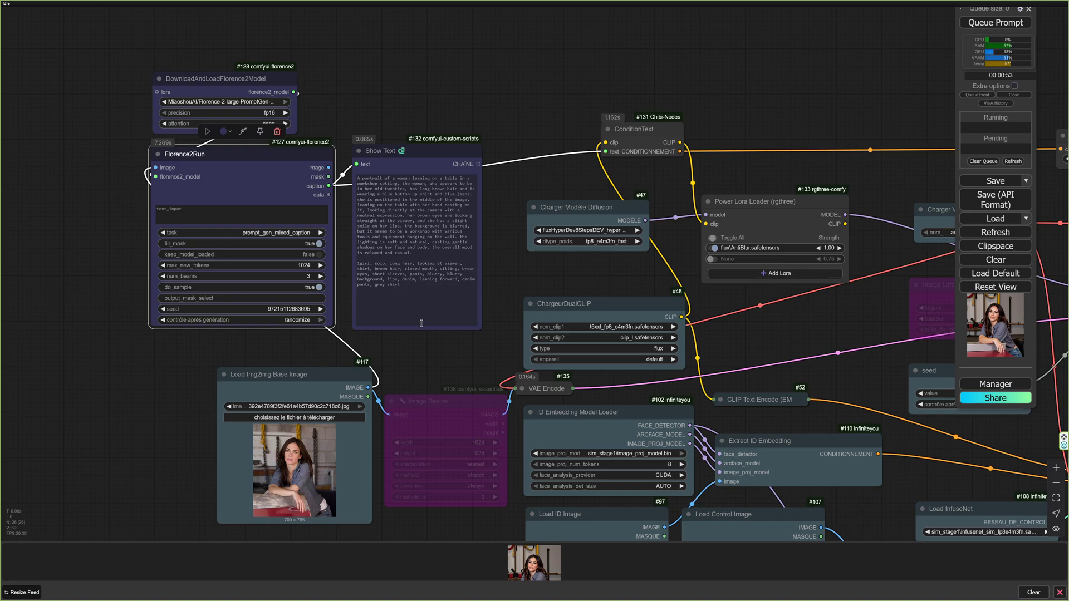
{"action": "left_click_drag", "start_coordinate": [522, 269], "coordinate": [439, 232]}
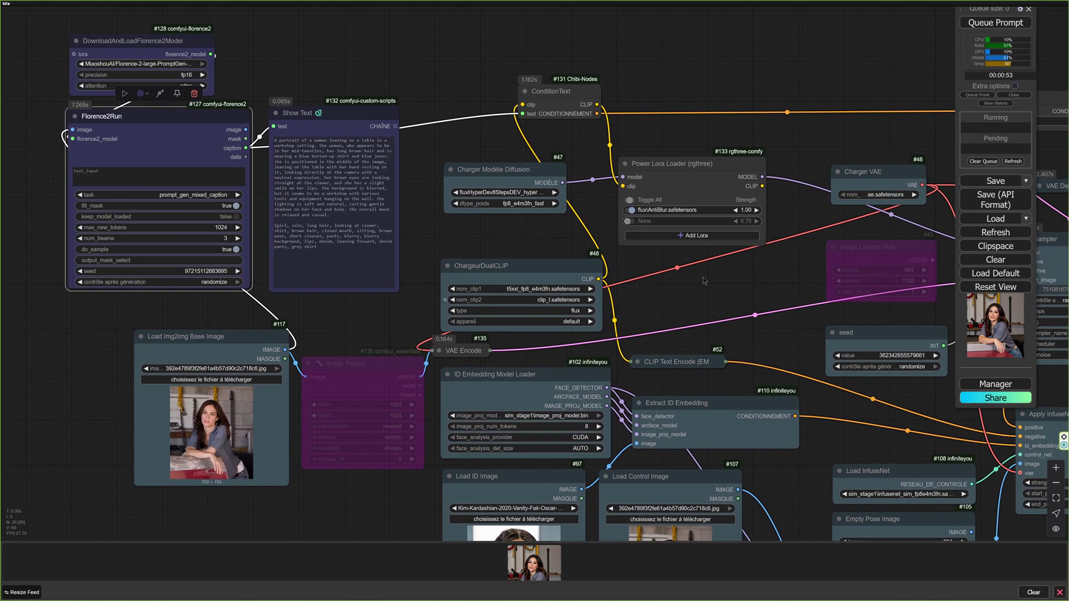
{"action": "left_click_drag", "start_coordinate": [709, 299], "coordinate": [645, 241]}
{"action": "left_click_drag", "start_coordinate": [307, 464], "coordinate": [411, 444]}
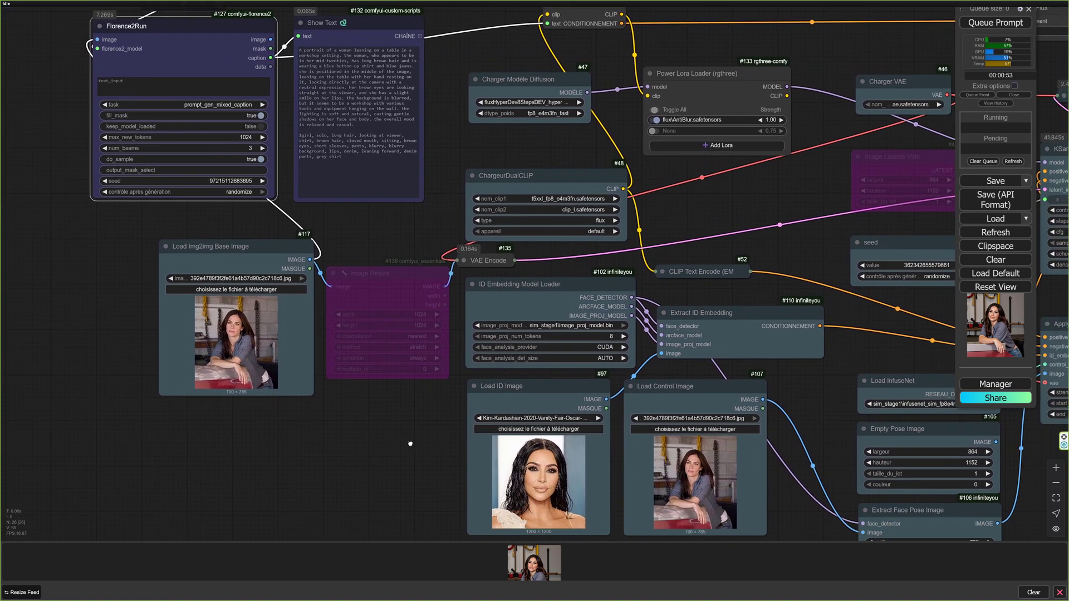
{"action": "left_click_drag", "start_coordinate": [682, 195], "coordinate": [677, 267]}
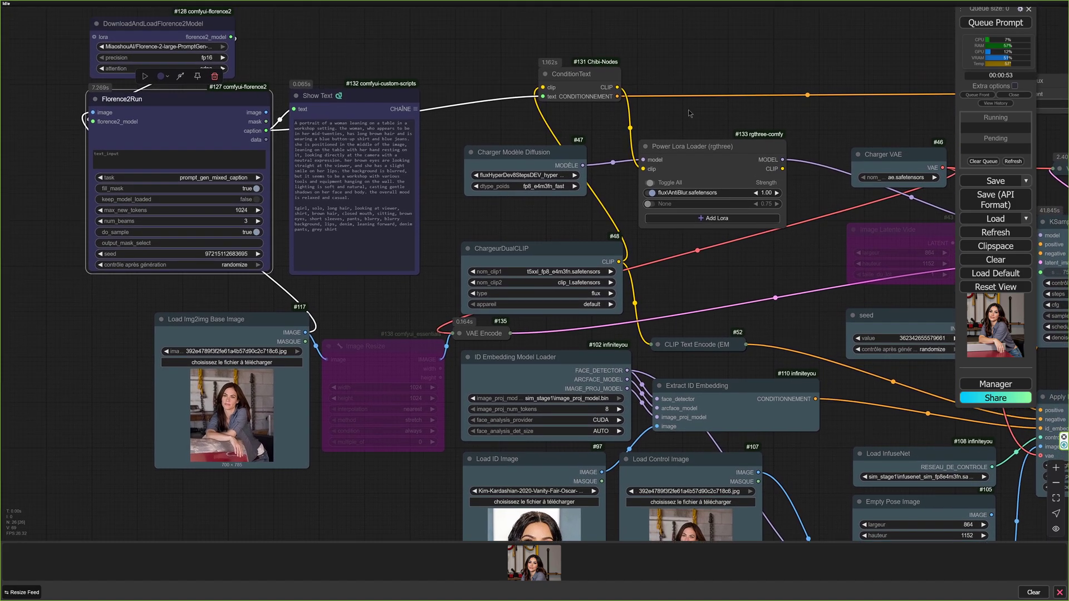
{"action": "left_click_drag", "start_coordinate": [689, 109], "coordinate": [760, 77]}
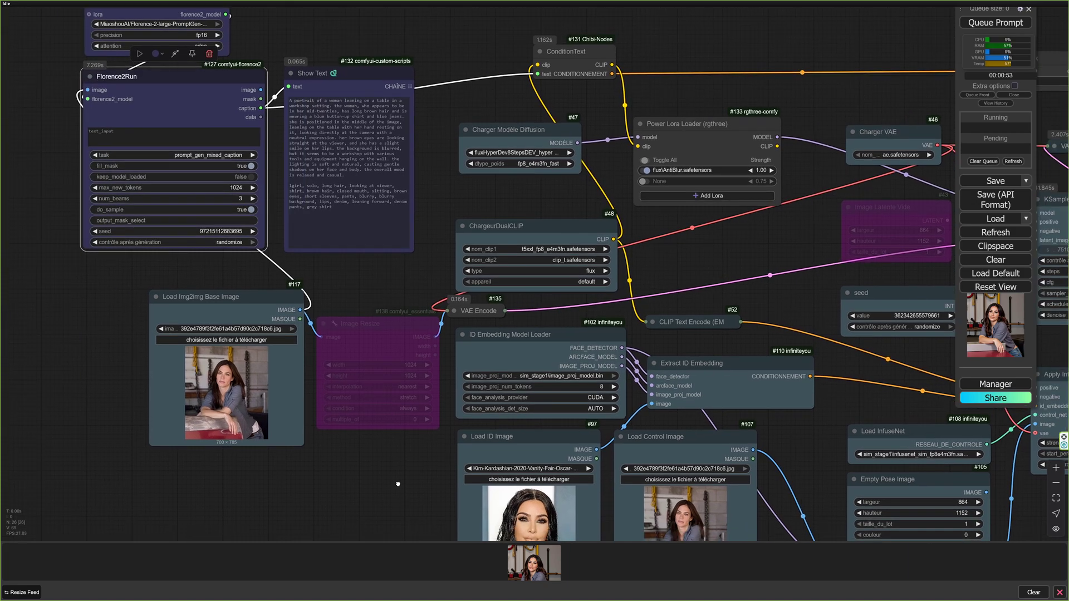
{"action": "left_click_drag", "start_coordinate": [398, 484], "coordinate": [445, 344]}
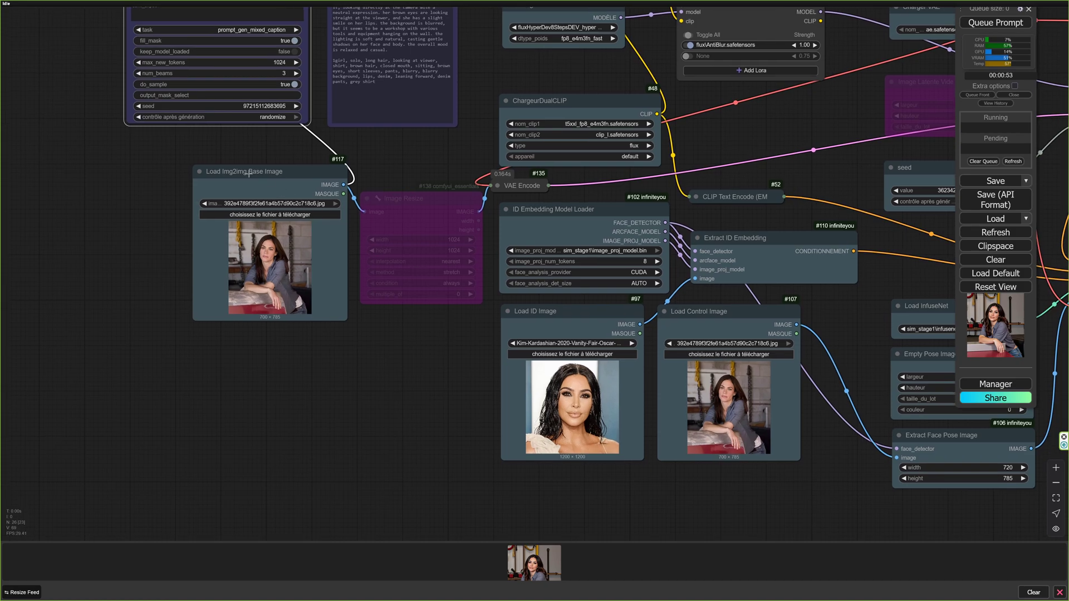
Load ComfyUI_01044_.png from the downloads folder into the Load Img2img Base Image node.
{"action": "left_click_drag", "start_coordinate": [239, 169], "coordinate": [238, 174]}
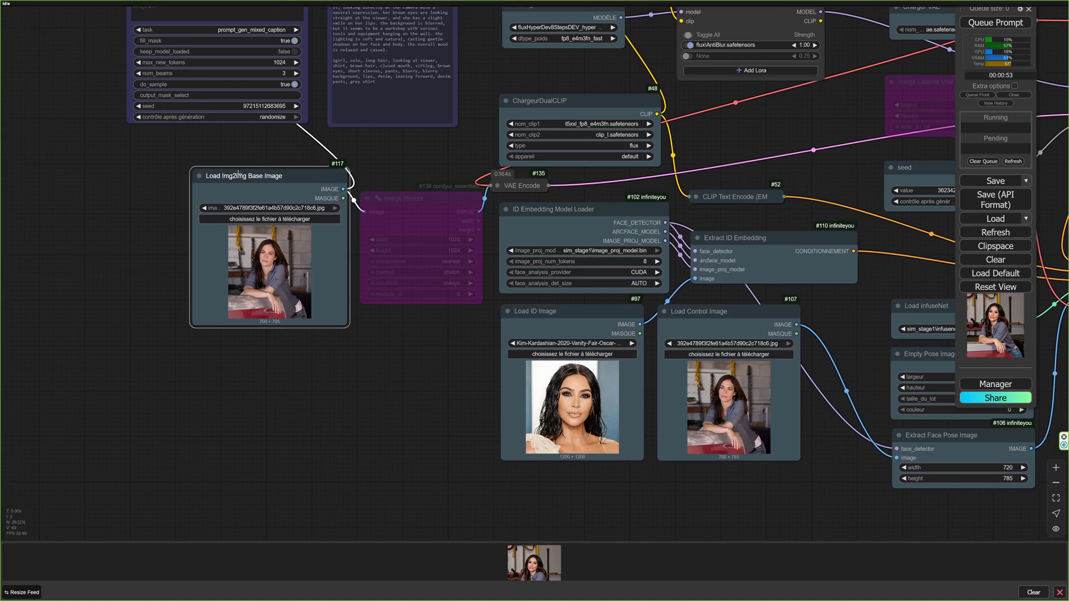
{"action": "left_click", "coordinate": [248, 220]}
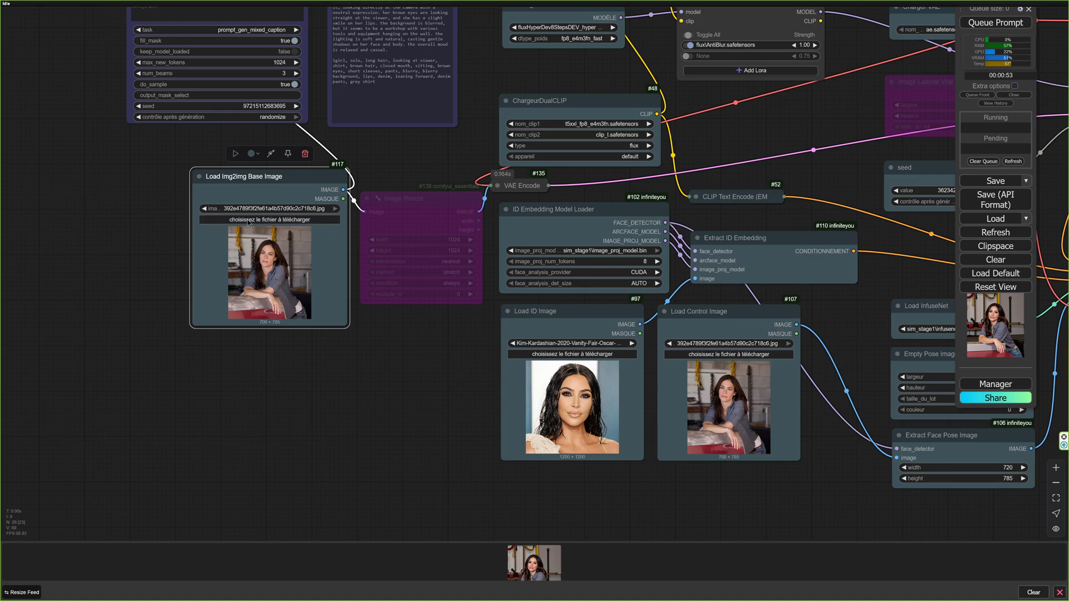
{"action": "scroll", "coordinate": [287, 158], "scroll_direction": "down", "scroll_amount": 10}
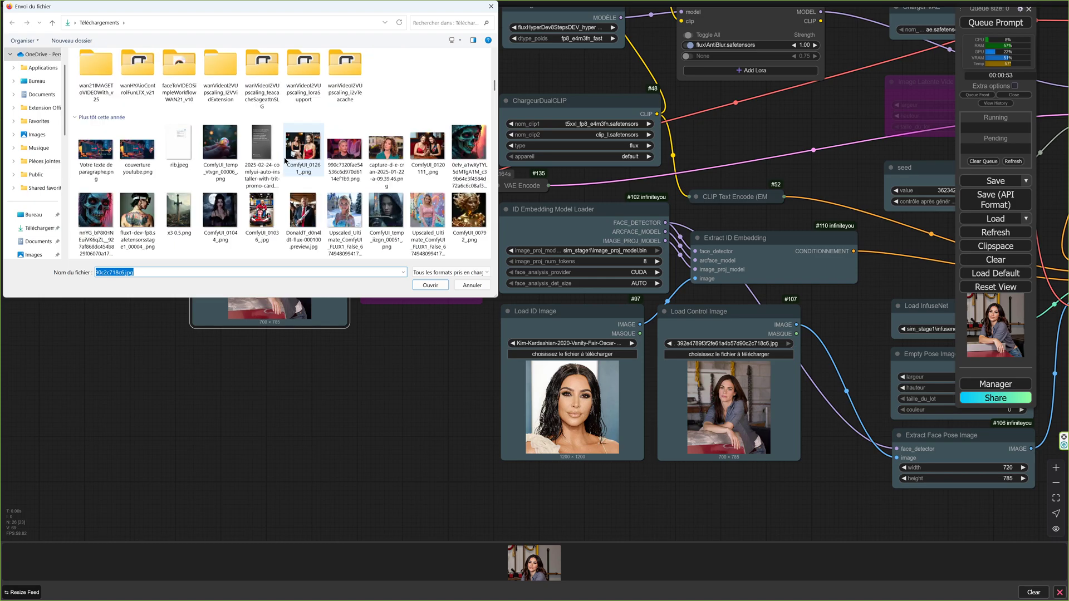
{"action": "double_click", "coordinate": [220, 211]}
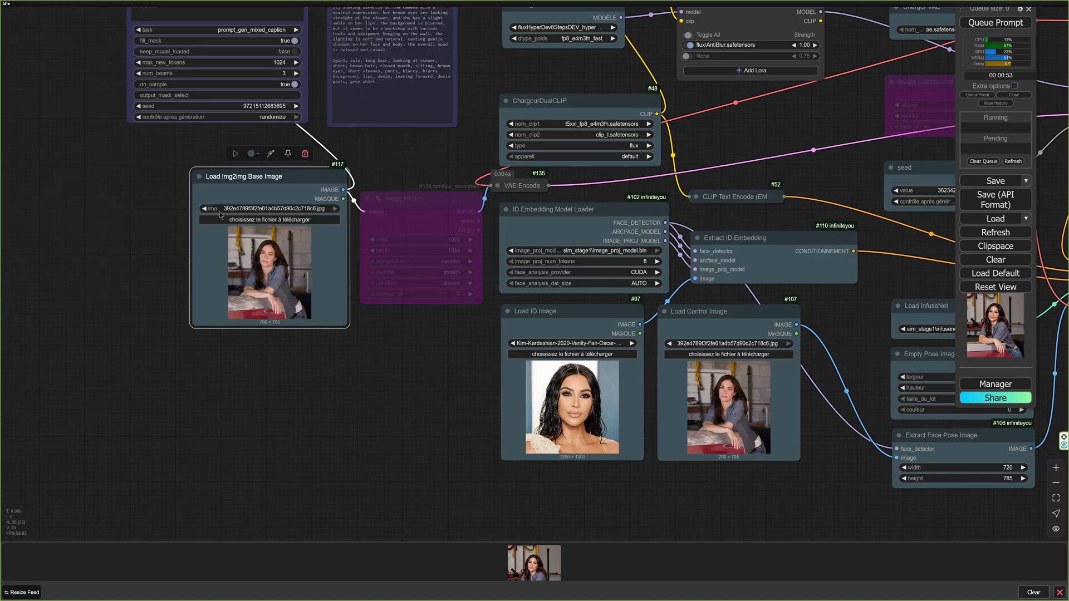
Load ComfyUI_01044_.png from the downloads folder into the Load Control Image node.
{"action": "left_click_drag", "start_coordinate": [415, 376], "coordinate": [345, 357]}
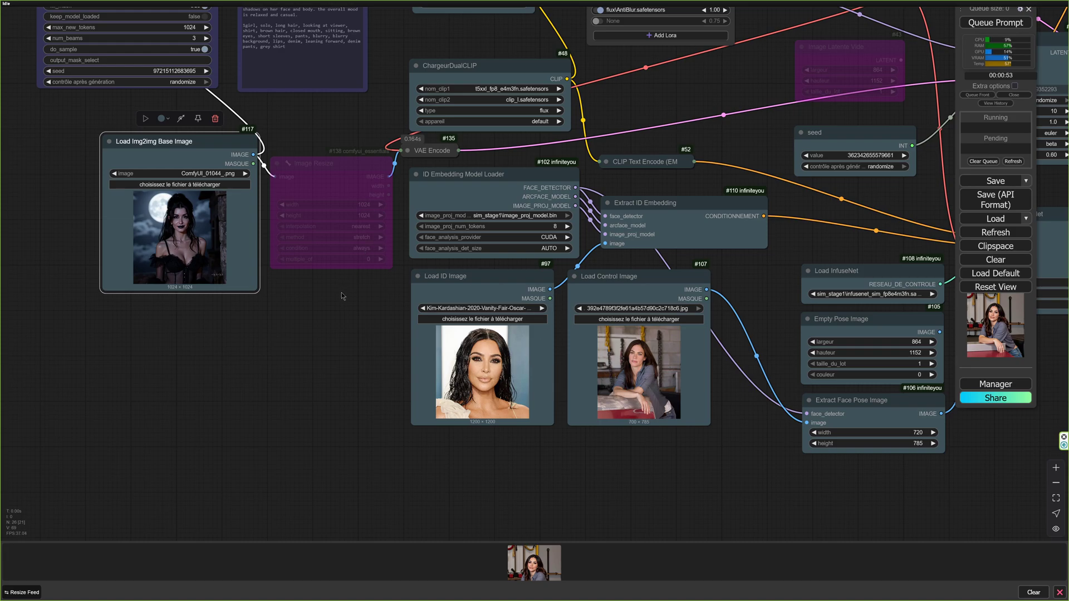
{"action": "left_click_drag", "start_coordinate": [342, 296], "coordinate": [389, 332]}
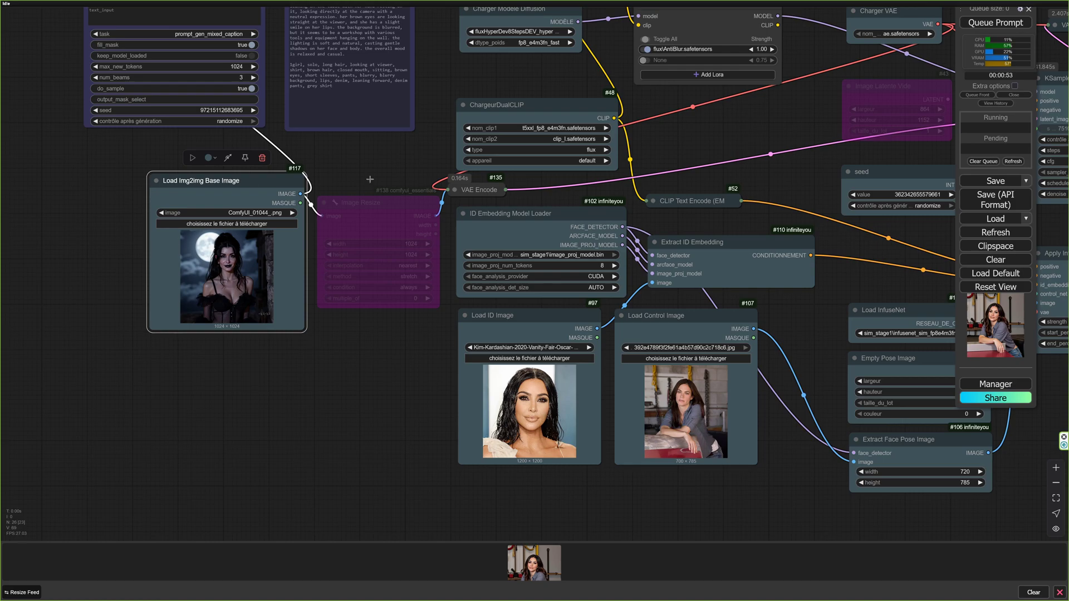
{"action": "left_click_drag", "start_coordinate": [412, 182], "coordinate": [453, 186]}
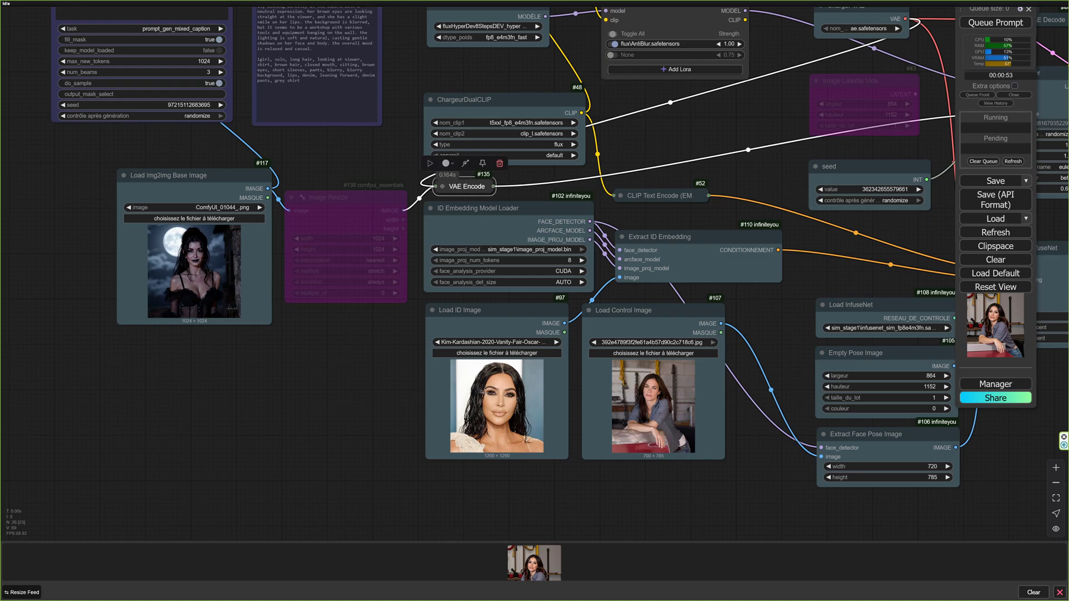
{"action": "left_click_drag", "start_coordinate": [339, 372], "coordinate": [246, 330]}
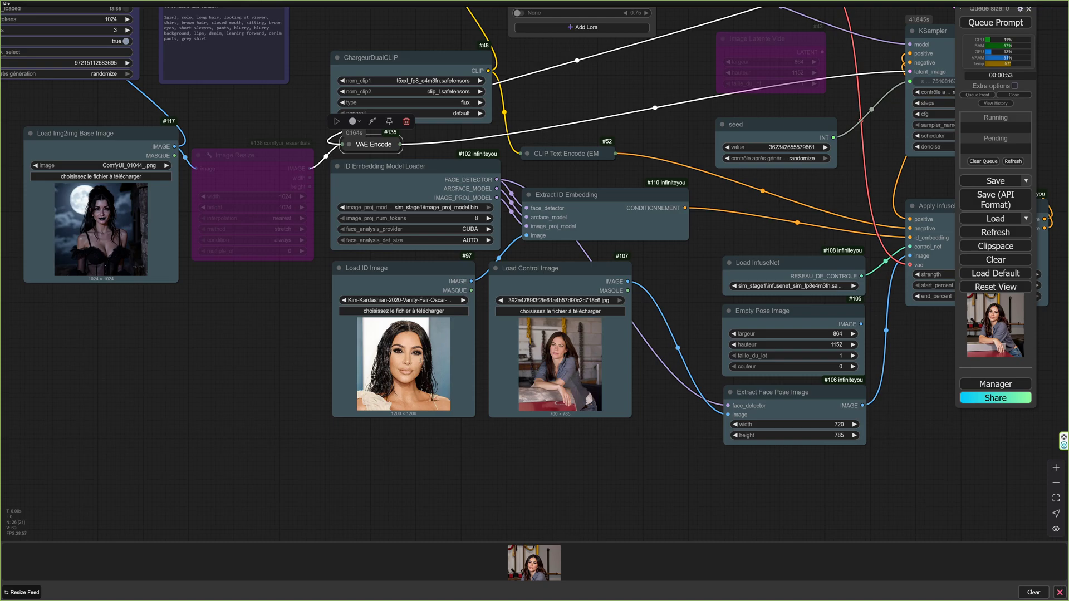
{"action": "left_click", "coordinate": [565, 314]}
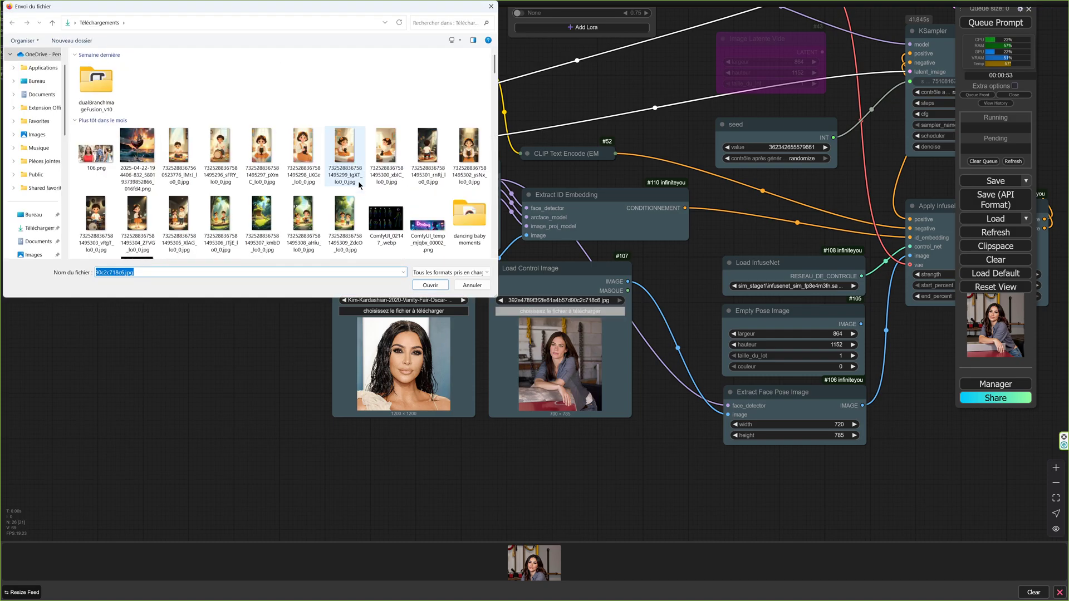
{"action": "scroll", "coordinate": [362, 185], "scroll_direction": "down", "scroll_amount": 3}
{"action": "scroll", "coordinate": [359, 185], "scroll_direction": "down", "scroll_amount": 6}
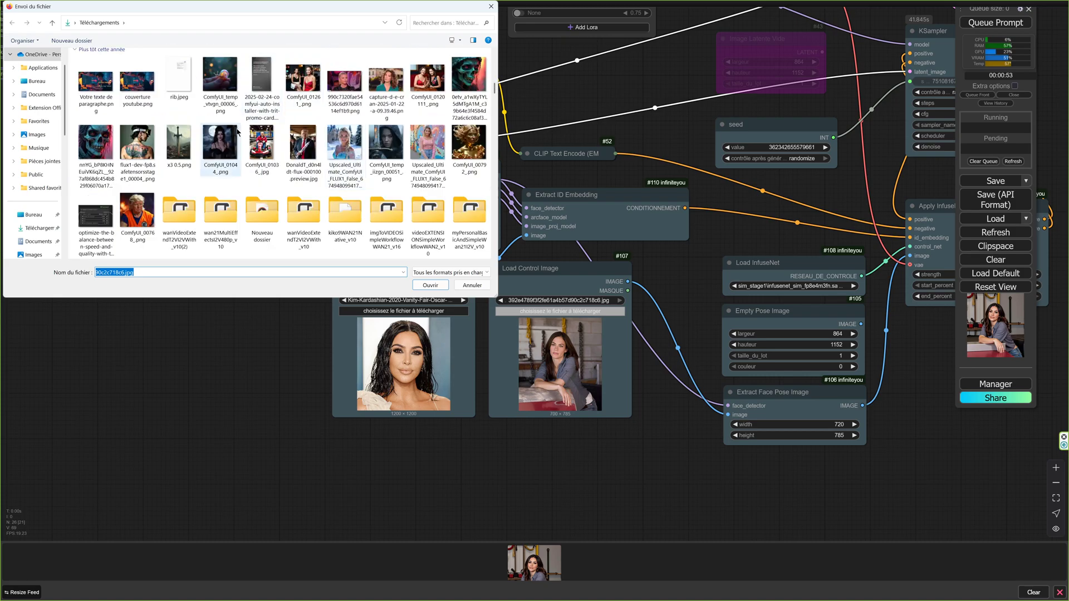
{"action": "double_click", "coordinate": [220, 146]}
Set both the width and the height of the Extract Face Pose Image node to 1024.
{"action": "left_click_drag", "start_coordinate": [202, 400], "coordinate": [216, 408]}
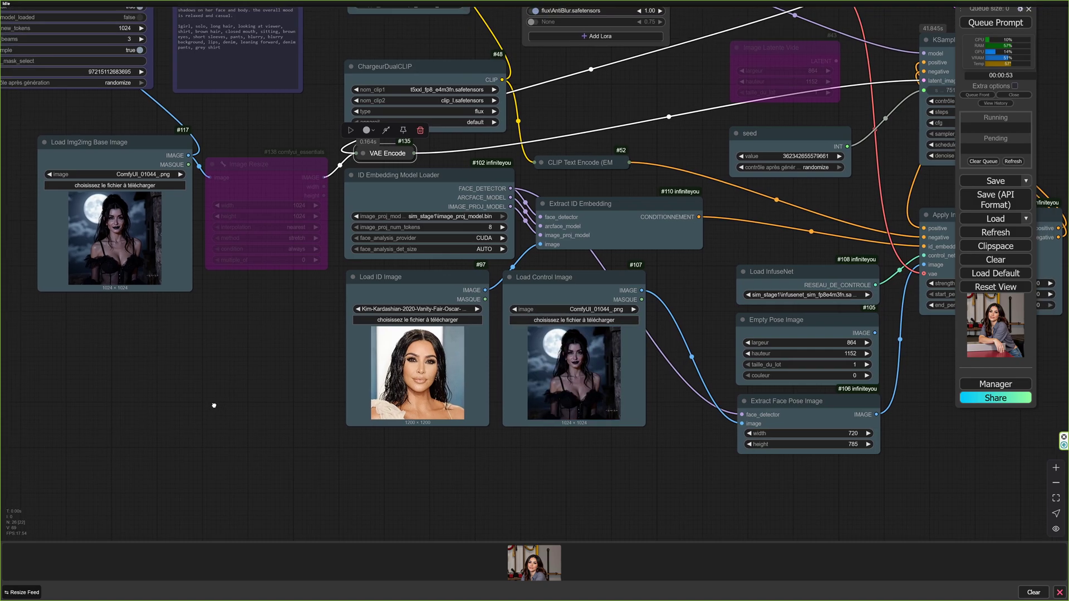
{"action": "left_click_drag", "start_coordinate": [707, 313], "coordinate": [716, 360]}
{"action": "left_click_drag", "start_coordinate": [773, 286], "coordinate": [651, 246]}
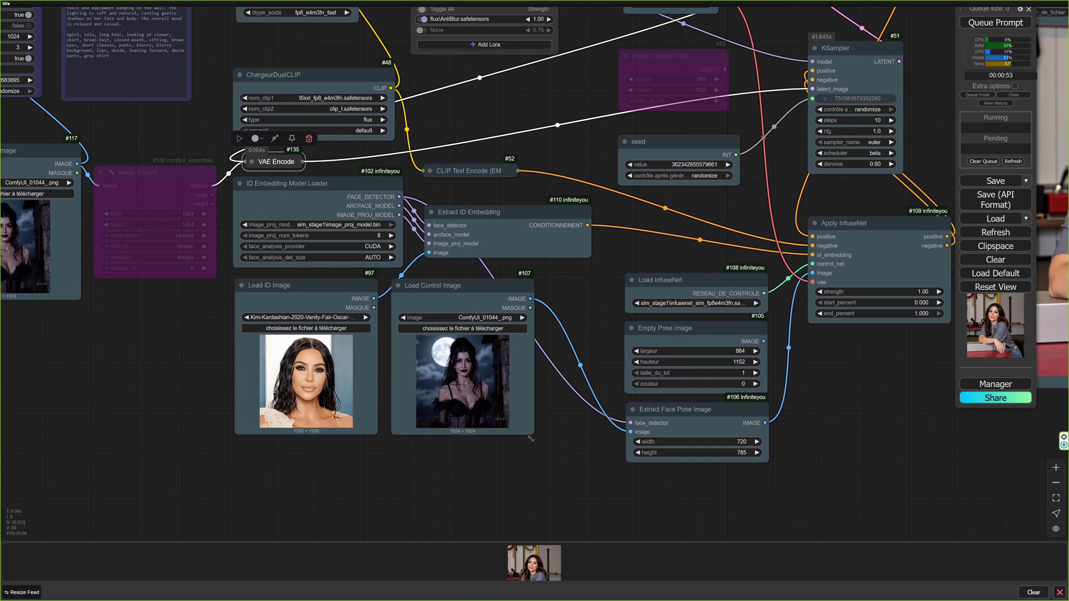
{"action": "left_click", "coordinate": [738, 441]}
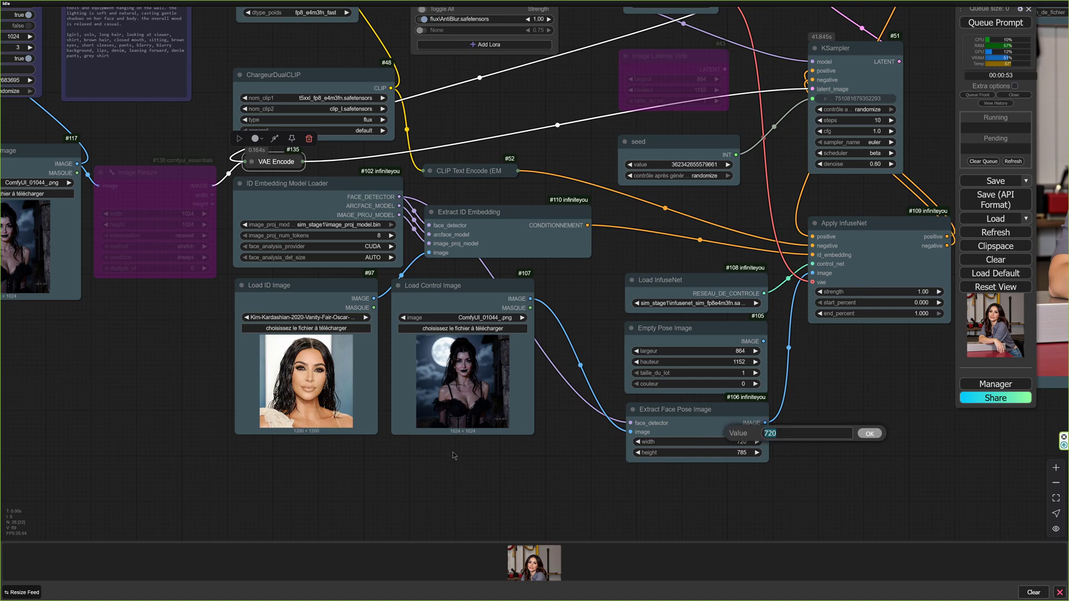
{"action": "type", "text": "1024"}
{"action": "key", "text": "Return"}
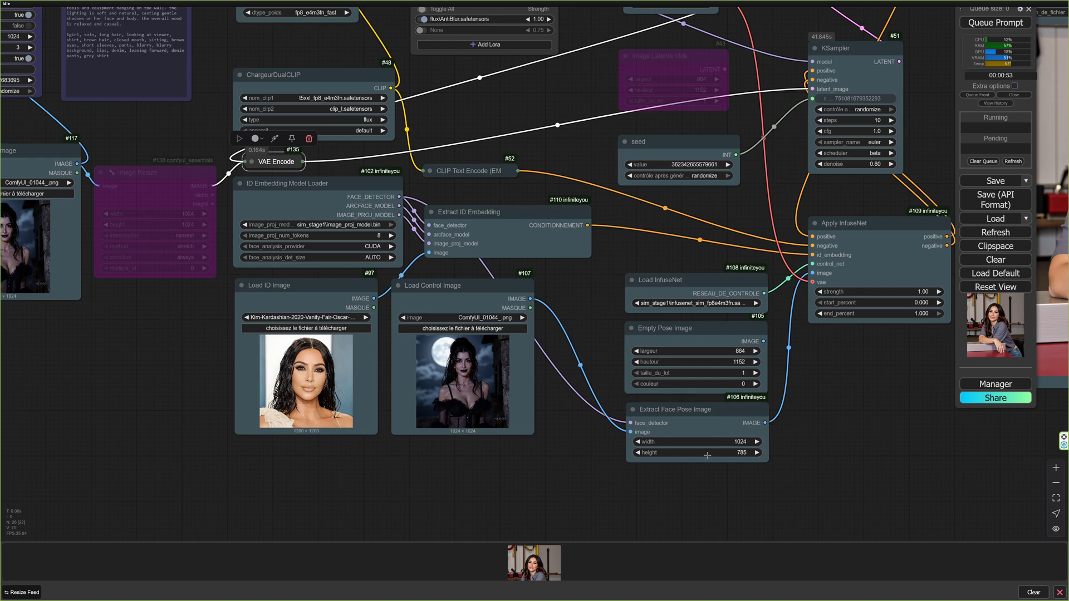
{"action": "left_click", "coordinate": [729, 454]}
{"action": "type", "text": "10"}
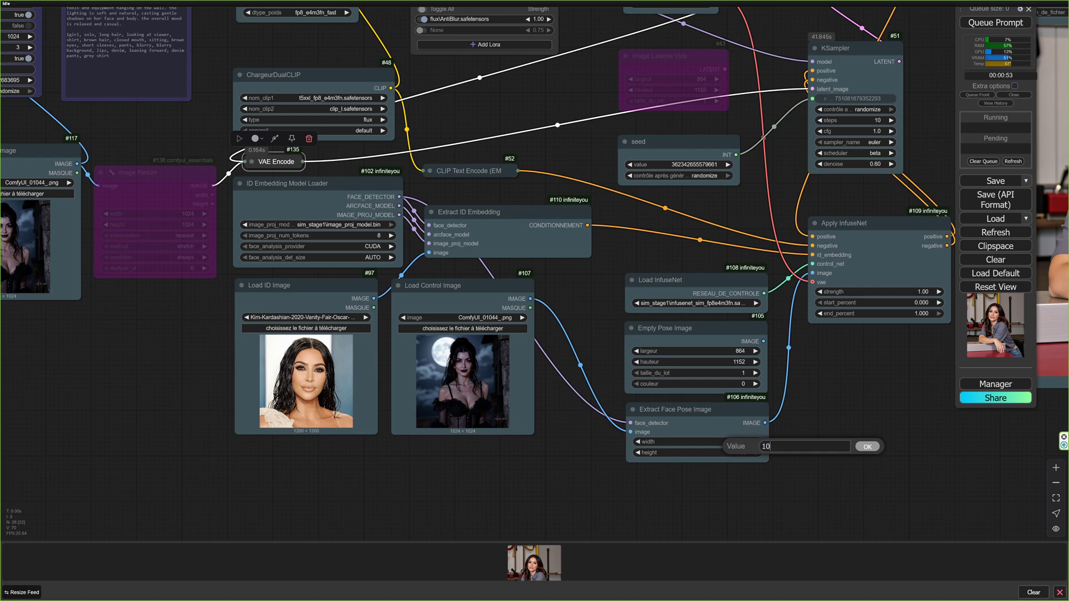
{"action": "type", "text": "24"}
{"action": "key", "text": "Return"}
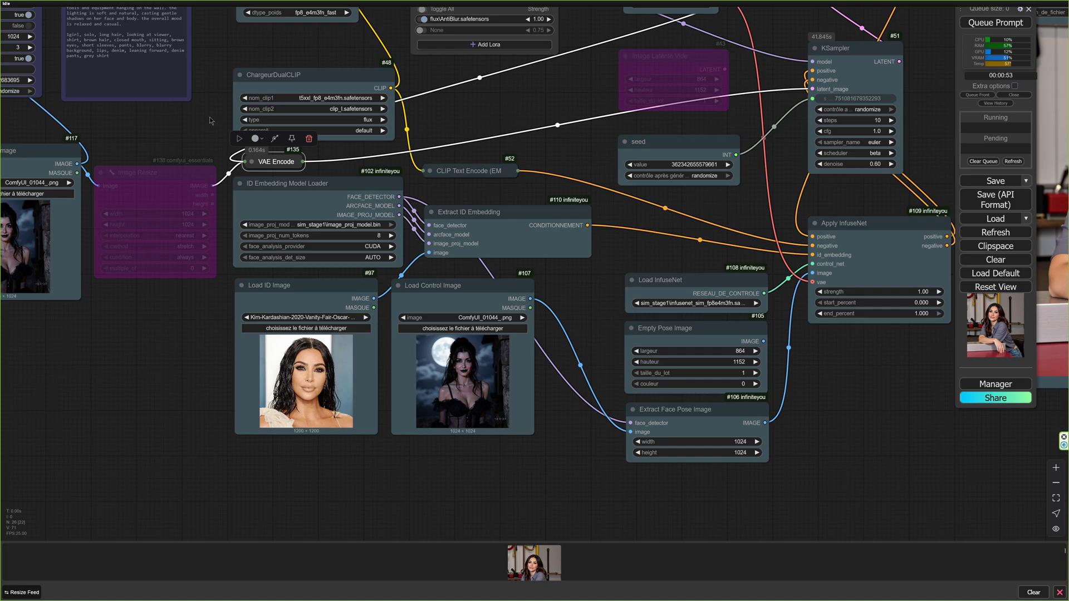
Queue the workflow to generate an image from the new base and control images.
{"action": "left_click_drag", "start_coordinate": [219, 133], "coordinate": [500, 368]}
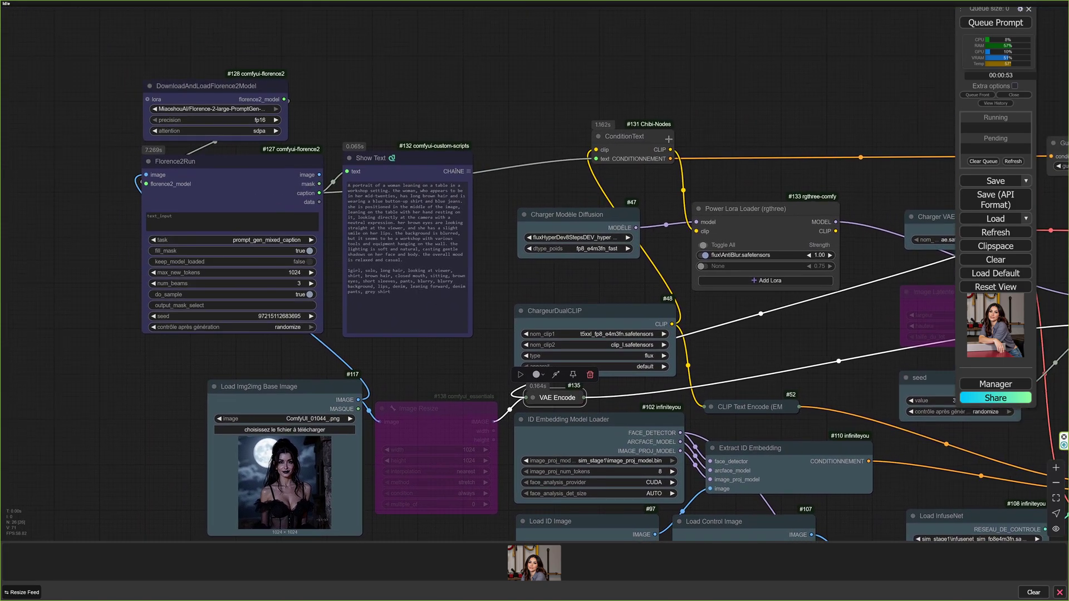
{"action": "left_click", "coordinate": [987, 24]}
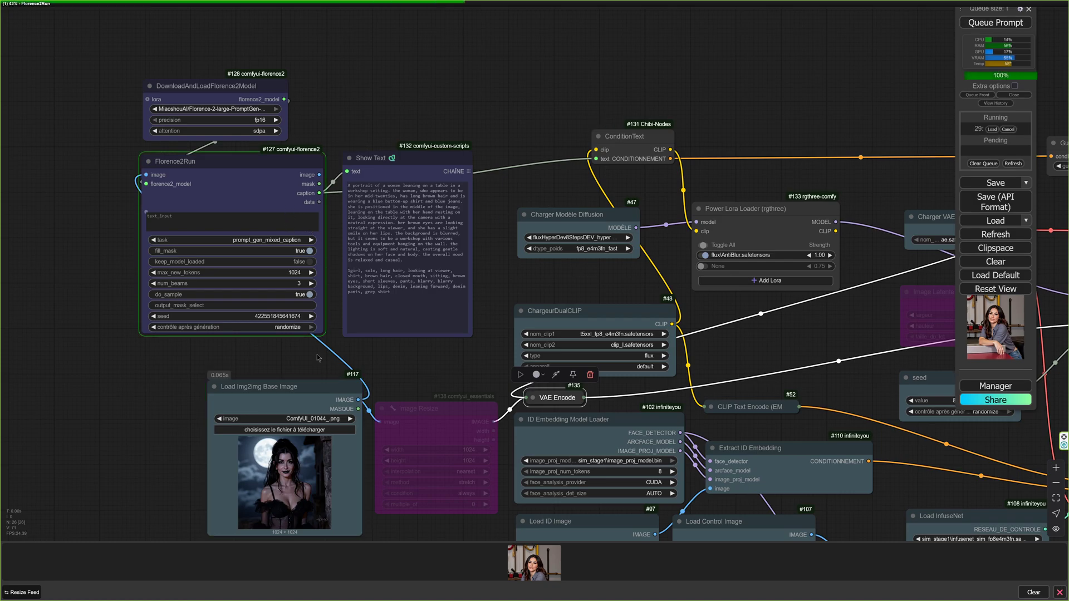
{"action": "left_click_drag", "start_coordinate": [161, 400], "coordinate": [159, 371]}
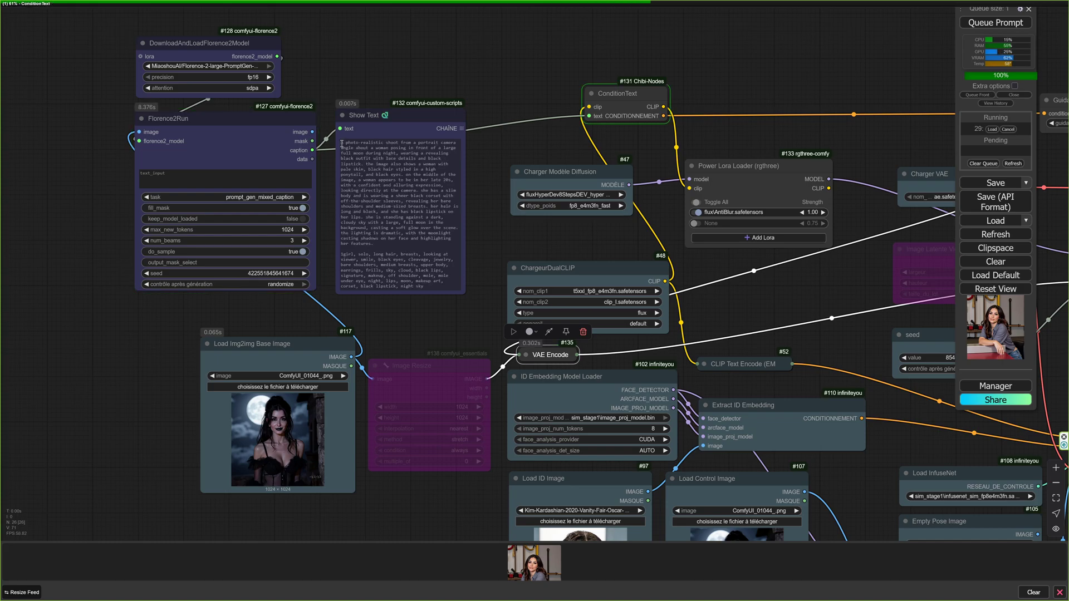
Read the Florence2 caption in the Show Text node and follow its conditioning path through ConditionText to GuidageFlux and the KSampler.
{"action": "scroll", "coordinate": [496, 235], "scroll_direction": "up", "scroll_amount": 4}
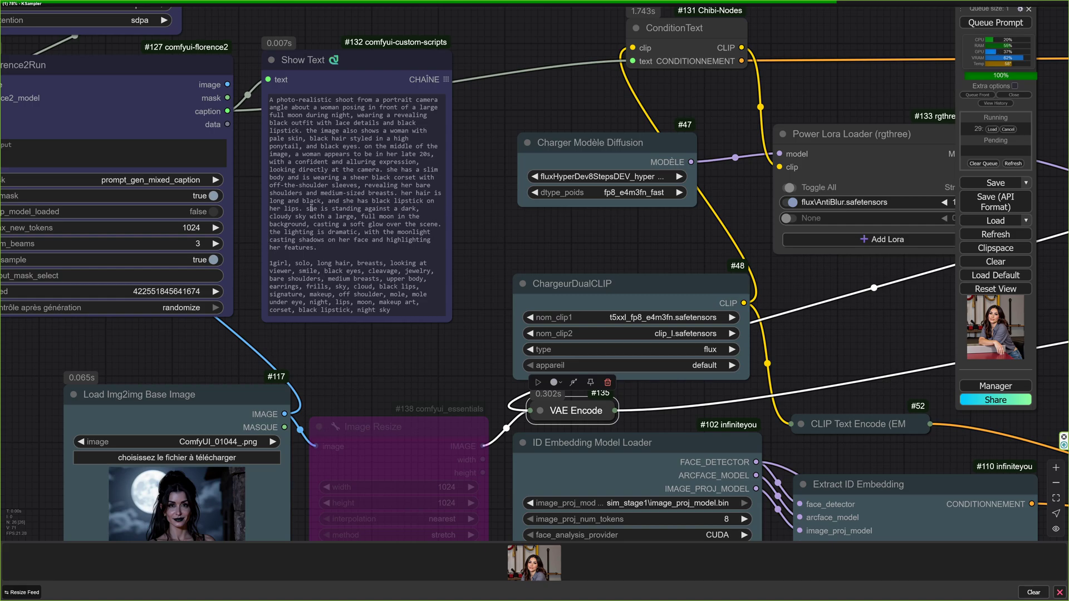
{"action": "mouse_move", "coordinate": [215, 377]}
{"action": "left_mouse_down"}
{"action": "mouse_move", "coordinate": [219, 330]}
{"action": "mouse_move", "coordinate": [231, 390]}
{"action": "left_mouse_up"}
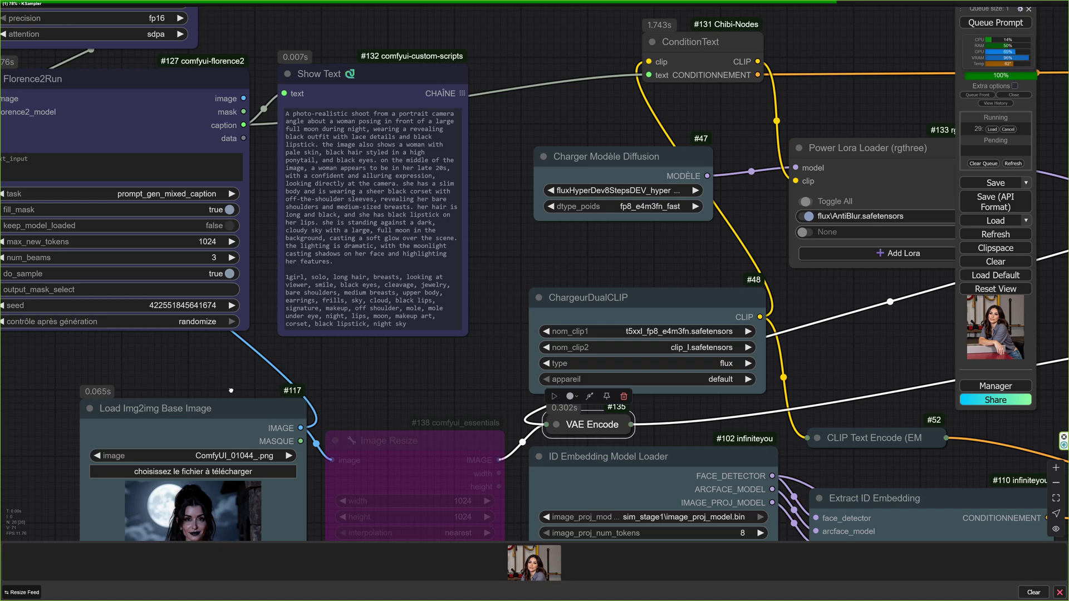
{"action": "scroll", "coordinate": [531, 246], "scroll_direction": "down", "scroll_amount": 3}
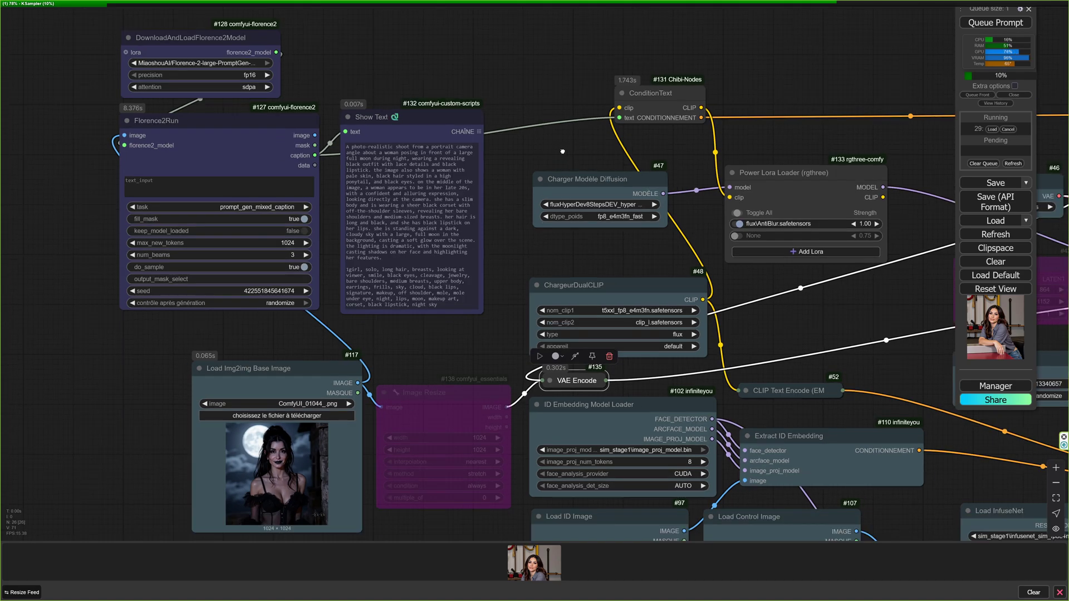
{"action": "left_click_drag", "start_coordinate": [560, 166], "coordinate": [446, 168]}
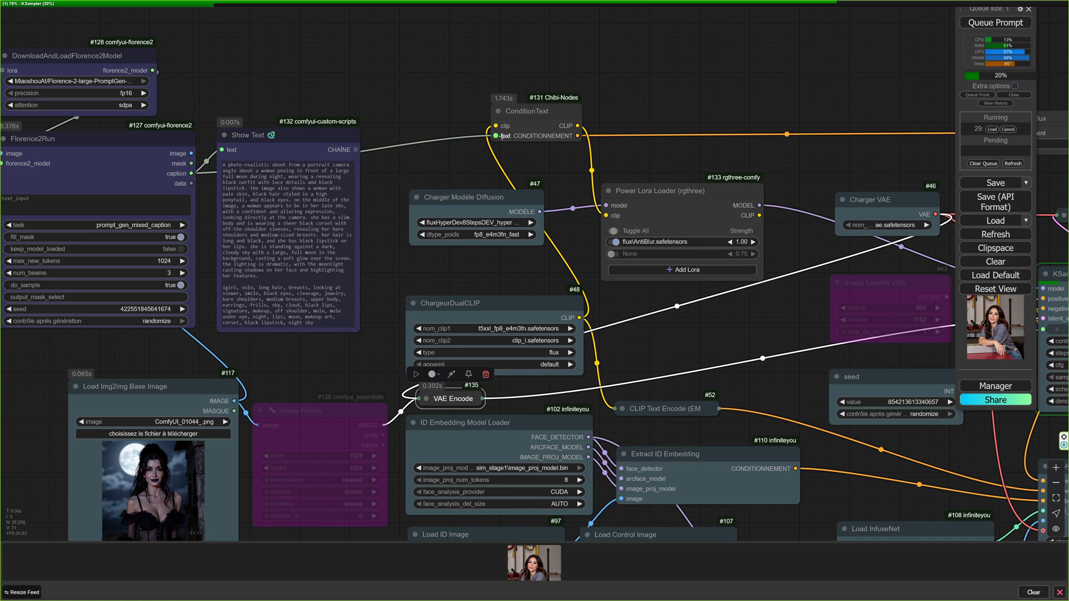
{"action": "left_click_drag", "start_coordinate": [553, 166], "coordinate": [452, 159]}
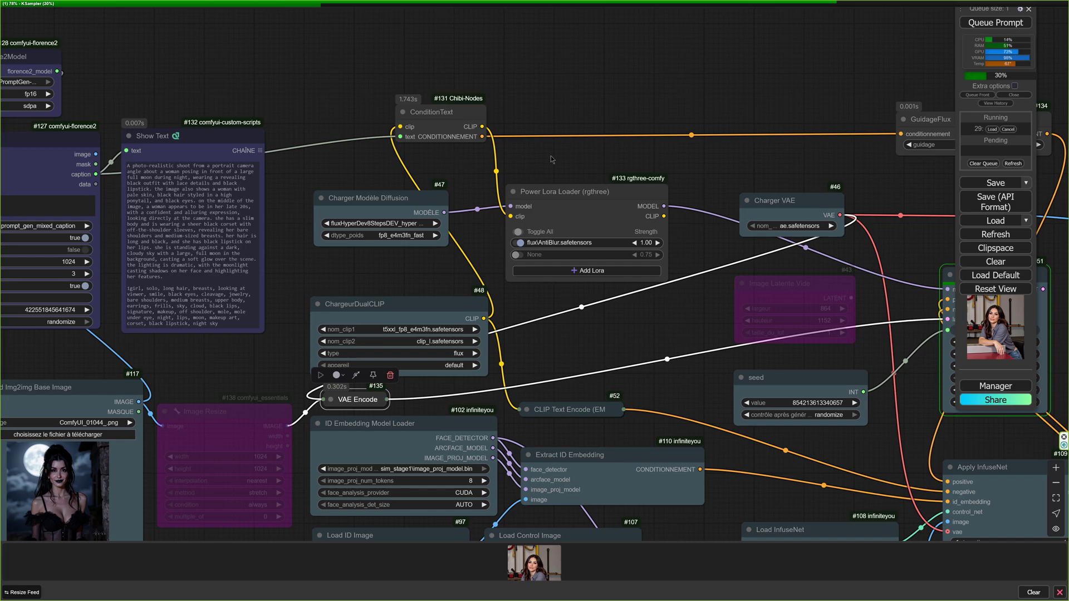
{"action": "left_click_drag", "start_coordinate": [548, 156], "coordinate": [469, 155]}
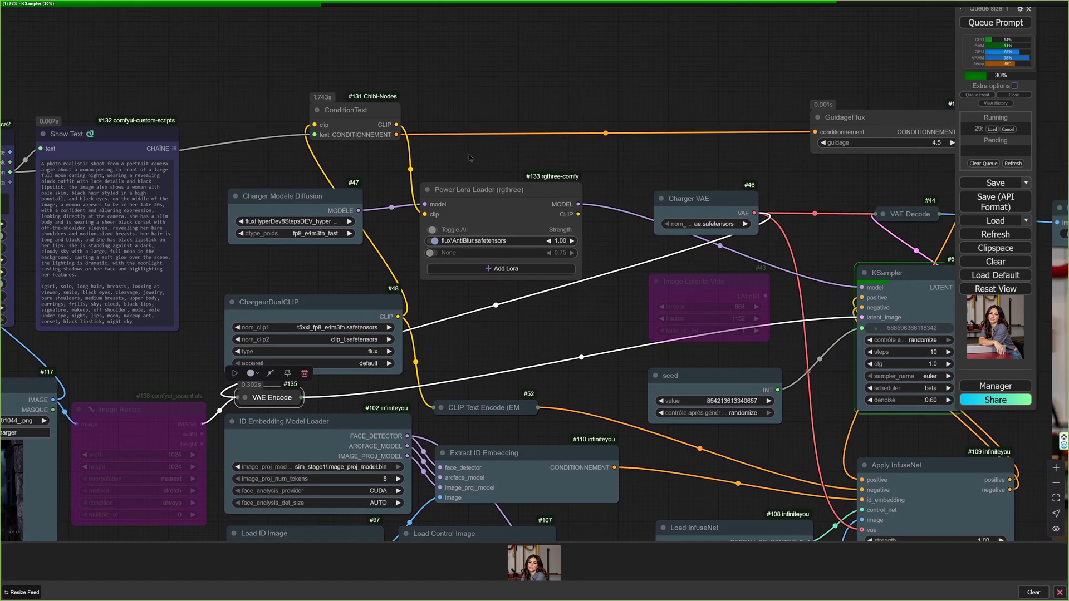
{"action": "left_click_drag", "start_coordinate": [782, 167], "coordinate": [751, 146]}
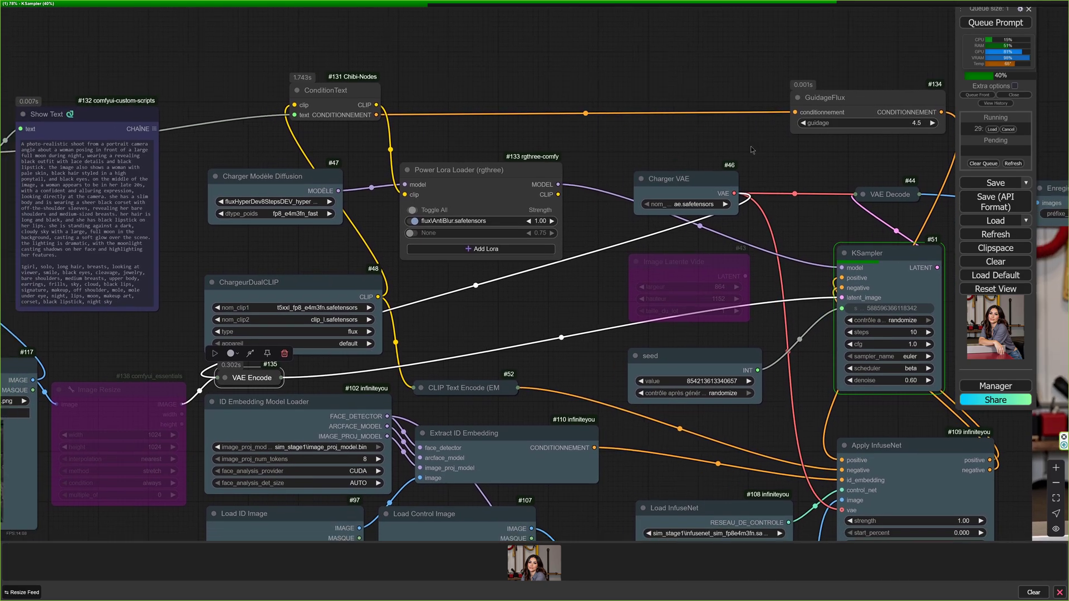
Examine the base, ID and control image nodes and the Extract Face Pose Image node while the generation finishes.
{"action": "left_click_drag", "start_coordinate": [585, 299], "coordinate": [721, 284]}
{"action": "left_click_drag", "start_coordinate": [330, 326], "coordinate": [349, 245]}
{"action": "left_click_drag", "start_coordinate": [257, 490], "coordinate": [251, 406]}
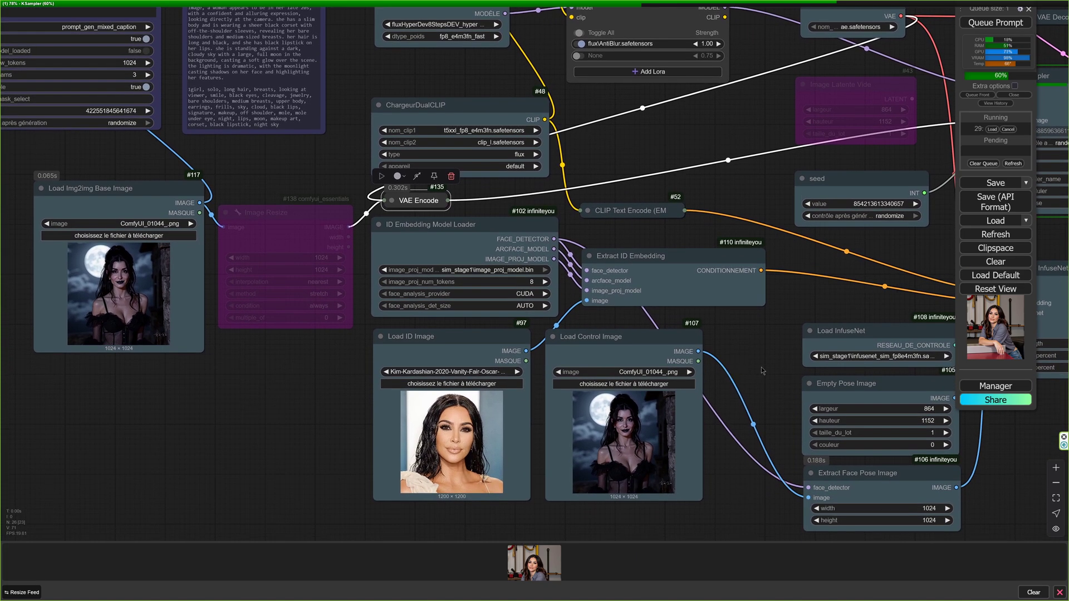
{"action": "left_click_drag", "start_coordinate": [762, 367], "coordinate": [750, 396]}
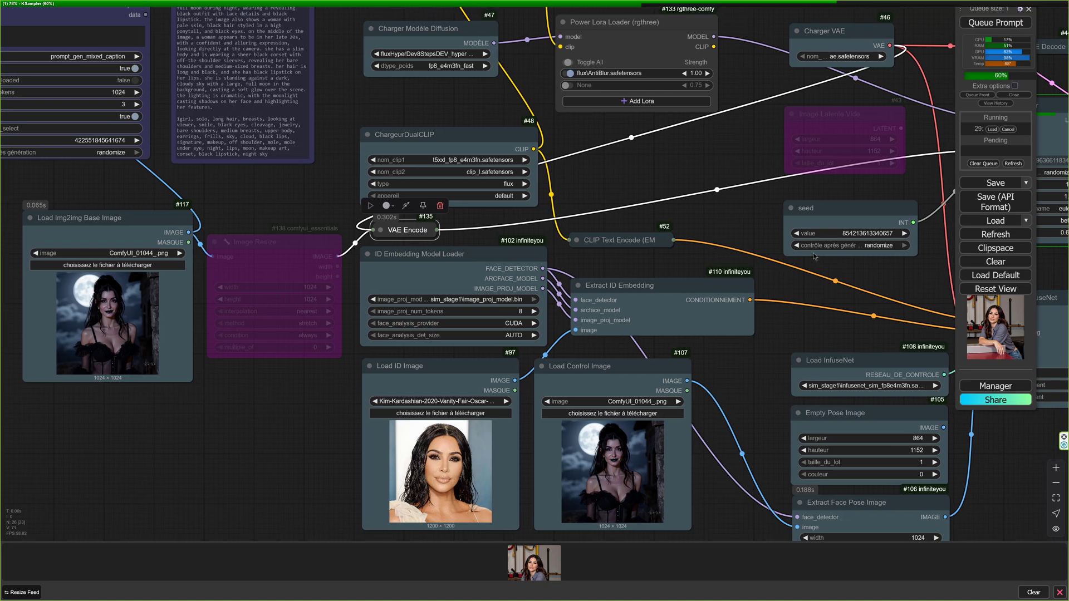
{"action": "left_click_drag", "start_coordinate": [762, 230], "coordinate": [743, 237]}
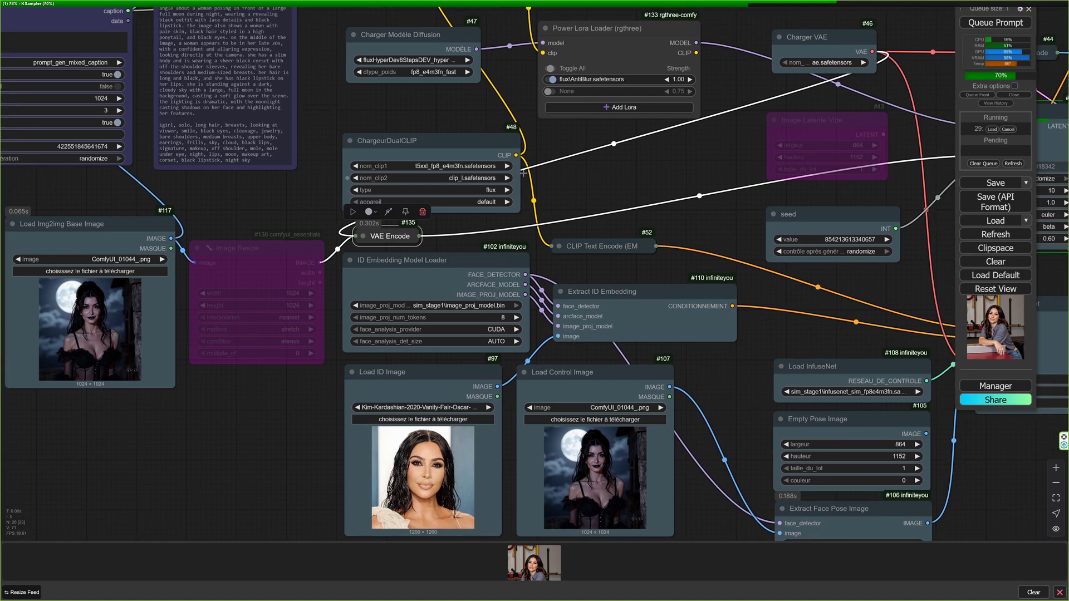
{"action": "left_click_drag", "start_coordinate": [458, 102], "coordinate": [523, 184]}
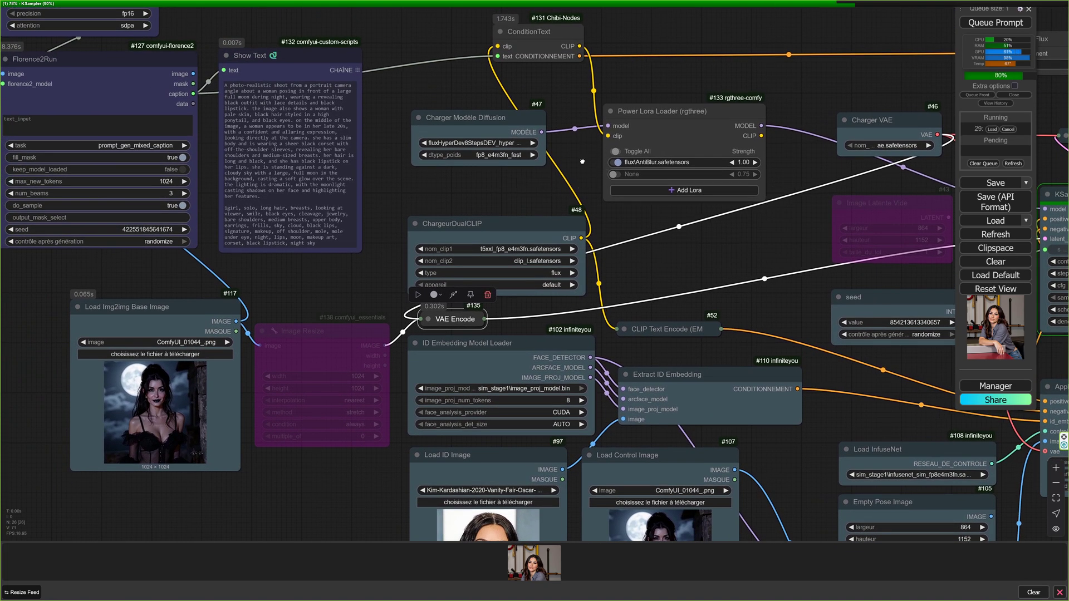
{"action": "left_click_drag", "start_coordinate": [583, 158], "coordinate": [579, 240]}
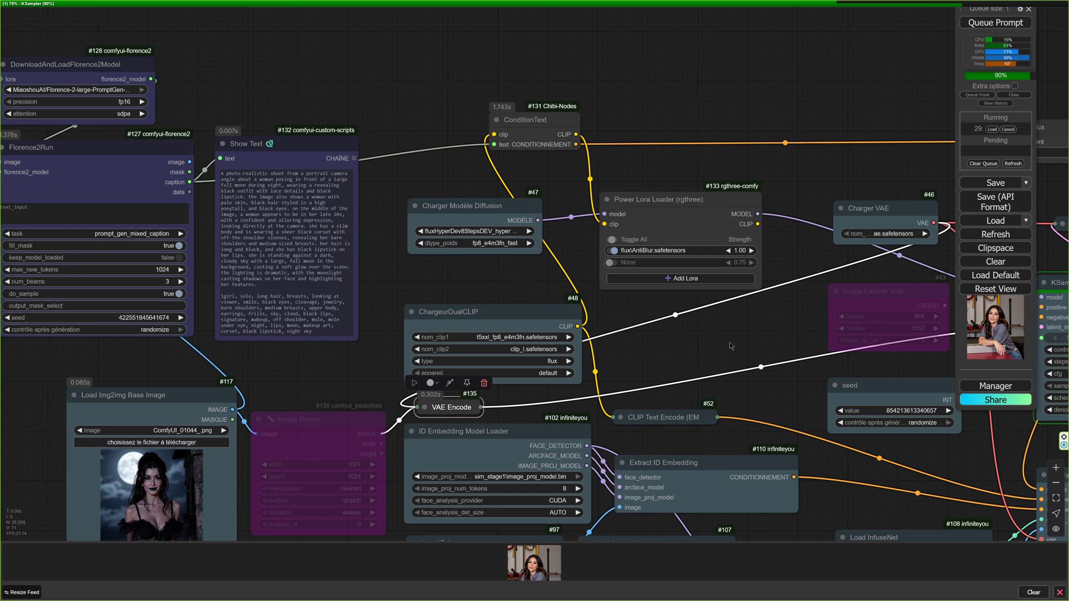
{"action": "left_click_drag", "start_coordinate": [792, 326], "coordinate": [771, 313]}
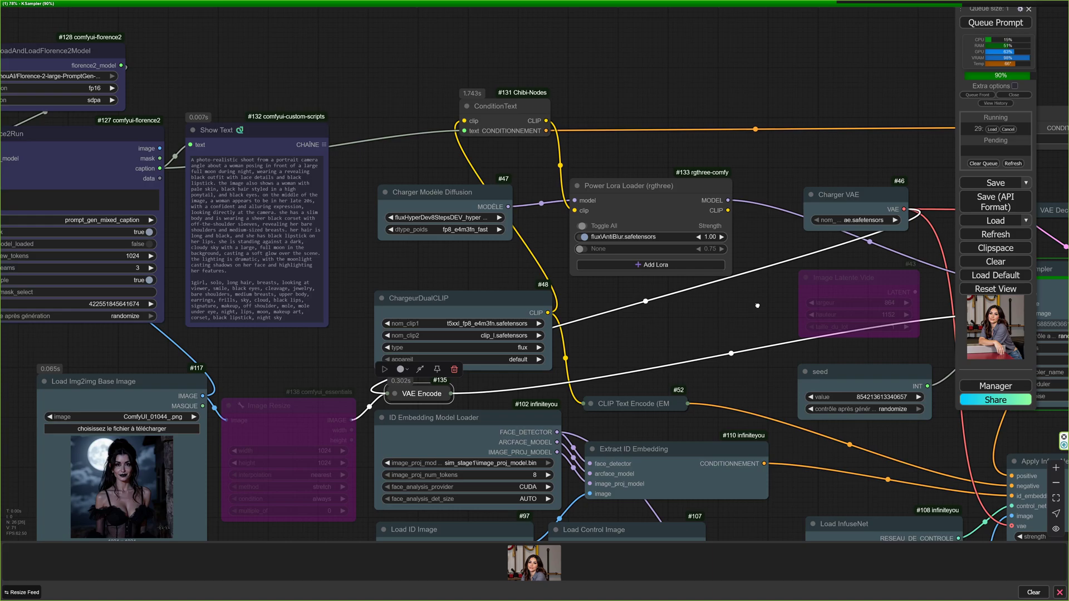
{"action": "left_click_drag", "start_coordinate": [757, 306], "coordinate": [722, 228]}
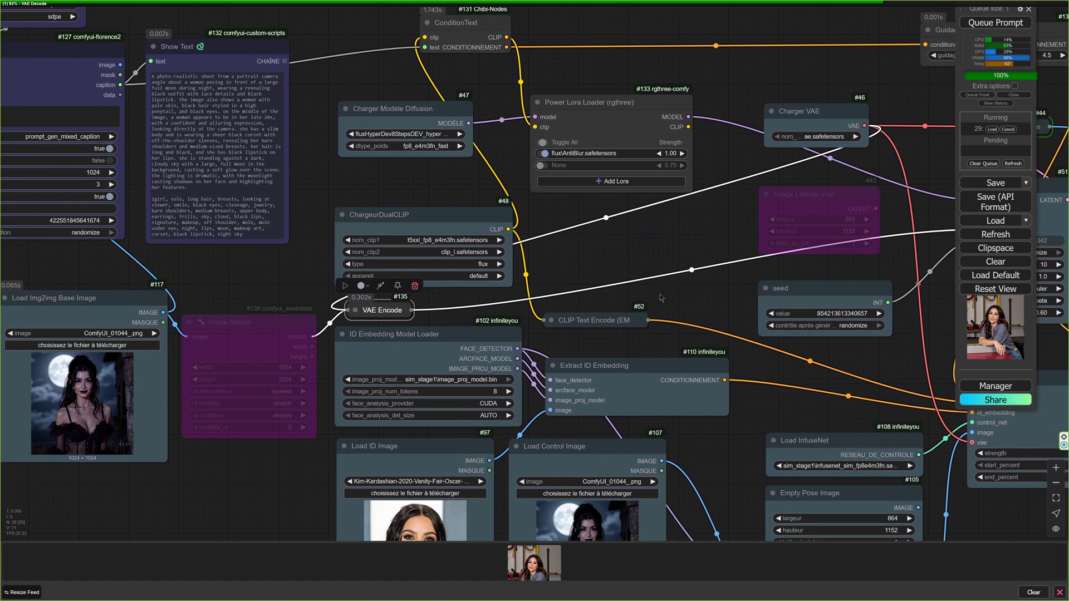
{"action": "left_click_drag", "start_coordinate": [660, 294], "coordinate": [726, 250]}
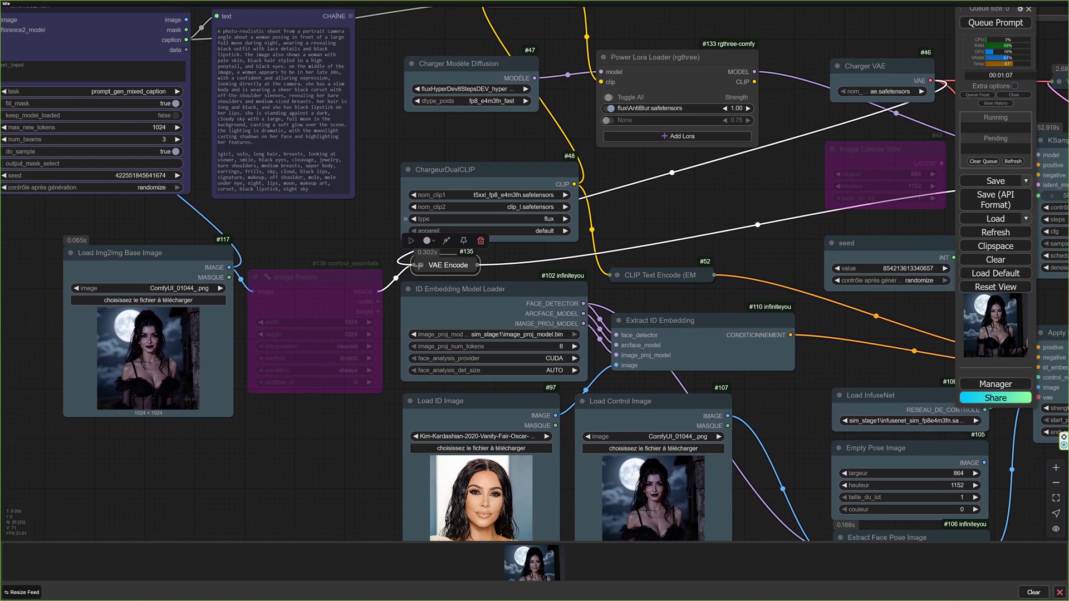
{"action": "left_click_drag", "start_coordinate": [374, 448], "coordinate": [350, 384]}
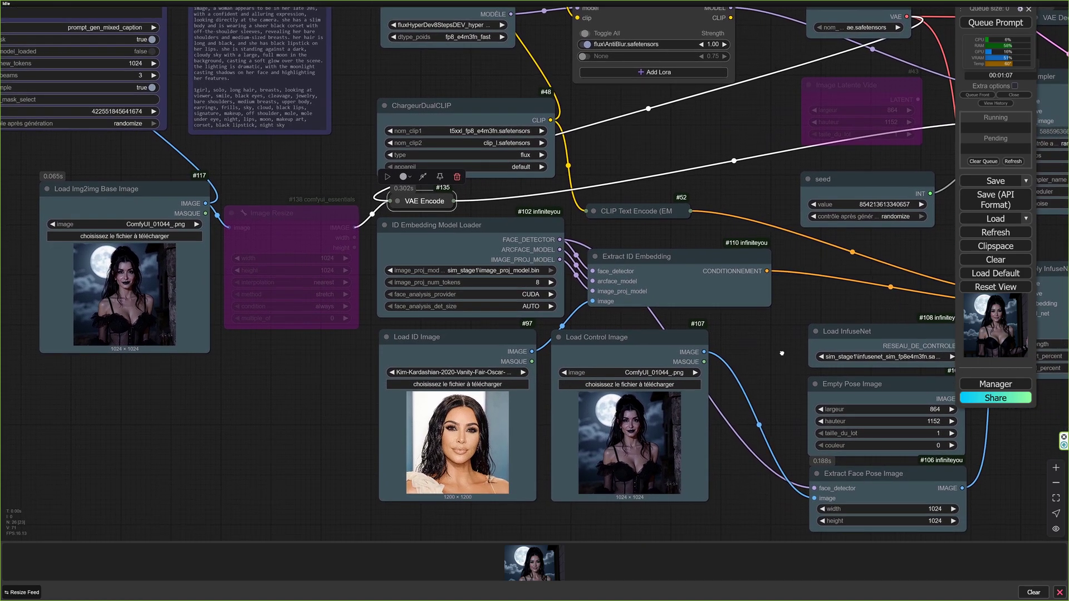
{"action": "left_click_drag", "start_coordinate": [790, 357], "coordinate": [779, 350]}
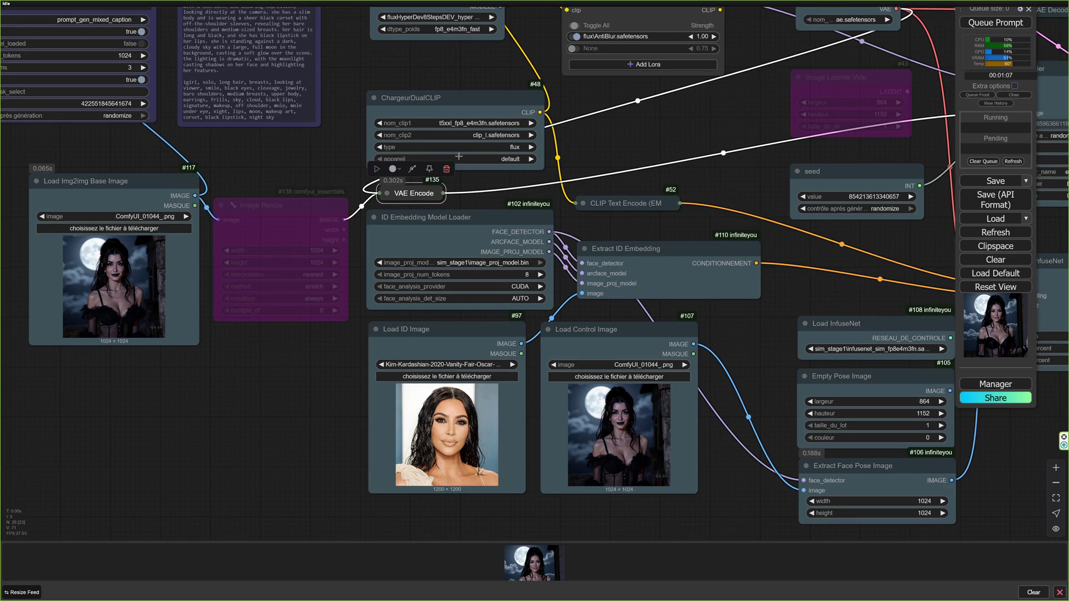
{"action": "left_click_drag", "start_coordinate": [654, 139], "coordinate": [635, 198]}
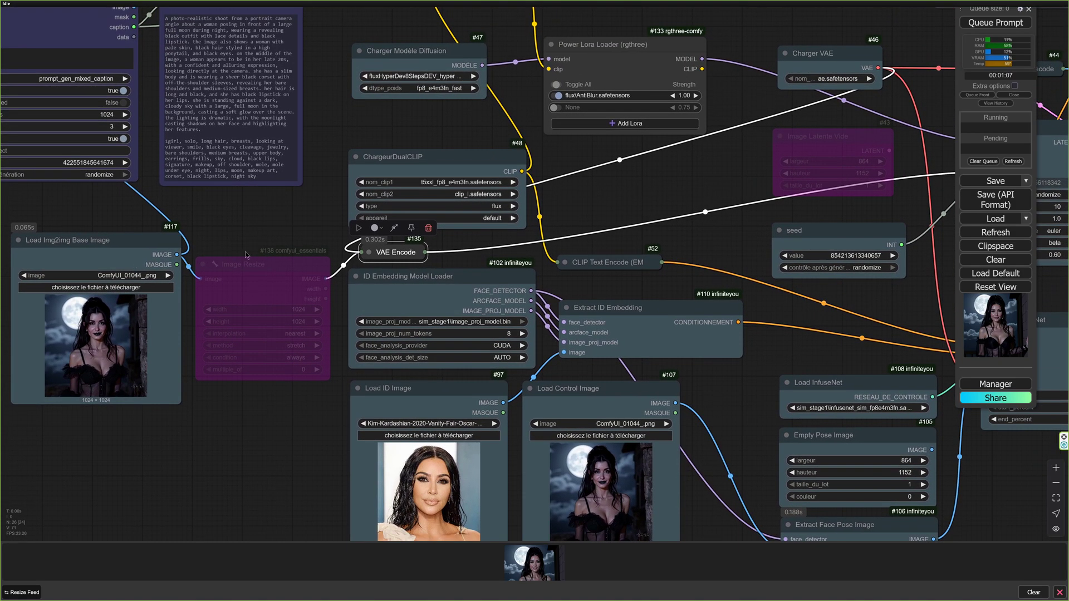
Inspect the ID Embedding Model Loader and Extract ID Embedding nodes and trace the links between them.
{"action": "left_click", "coordinate": [431, 273]}
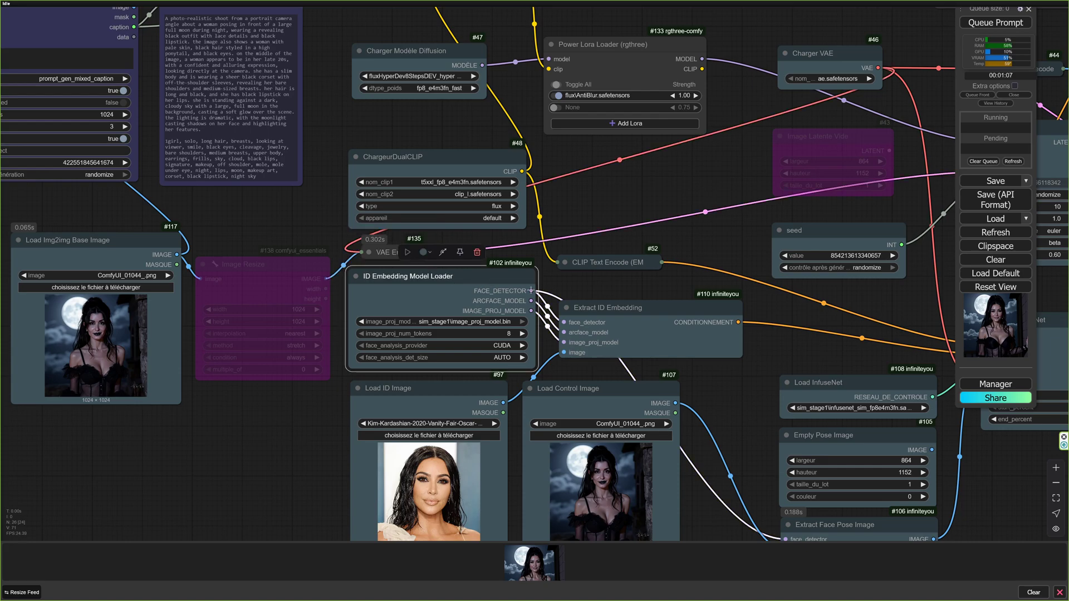
{"action": "left_click", "coordinate": [608, 305]}
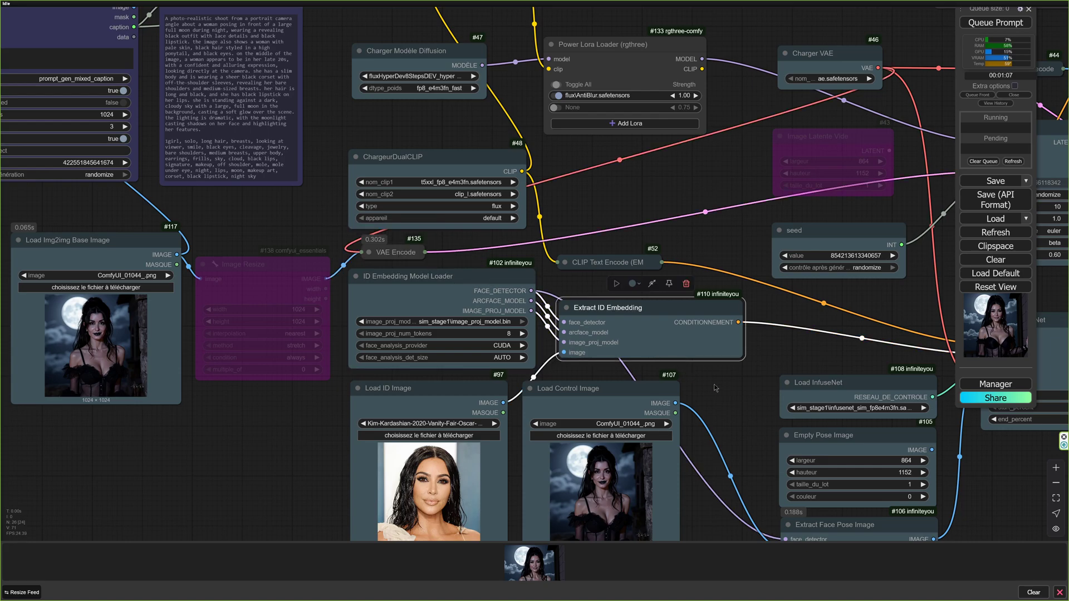
{"action": "left_click_drag", "start_coordinate": [714, 385], "coordinate": [661, 303]}
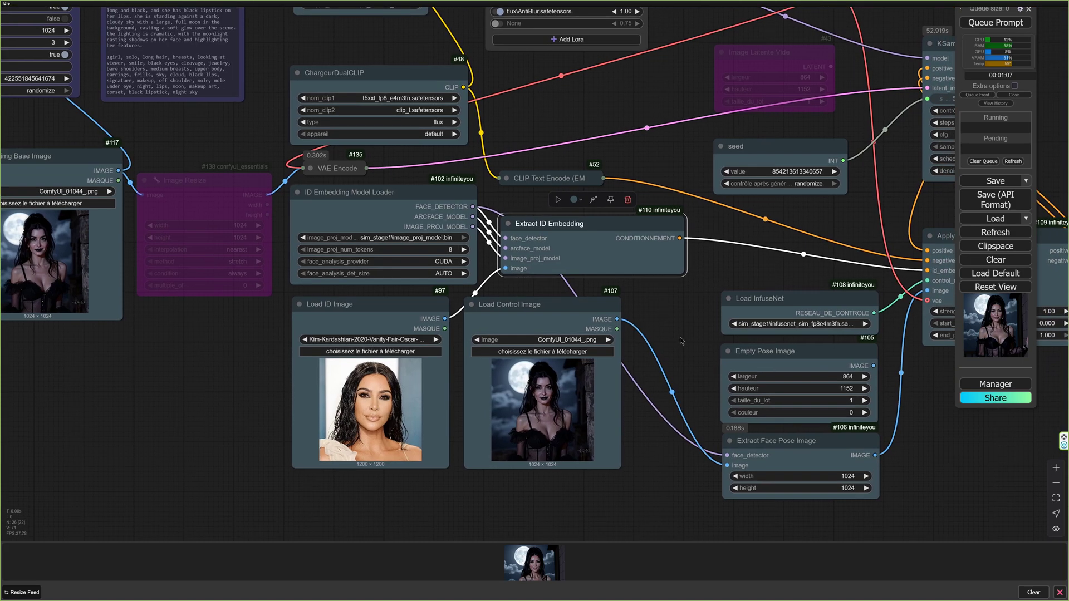
{"action": "left_click_drag", "start_coordinate": [681, 341], "coordinate": [664, 386]}
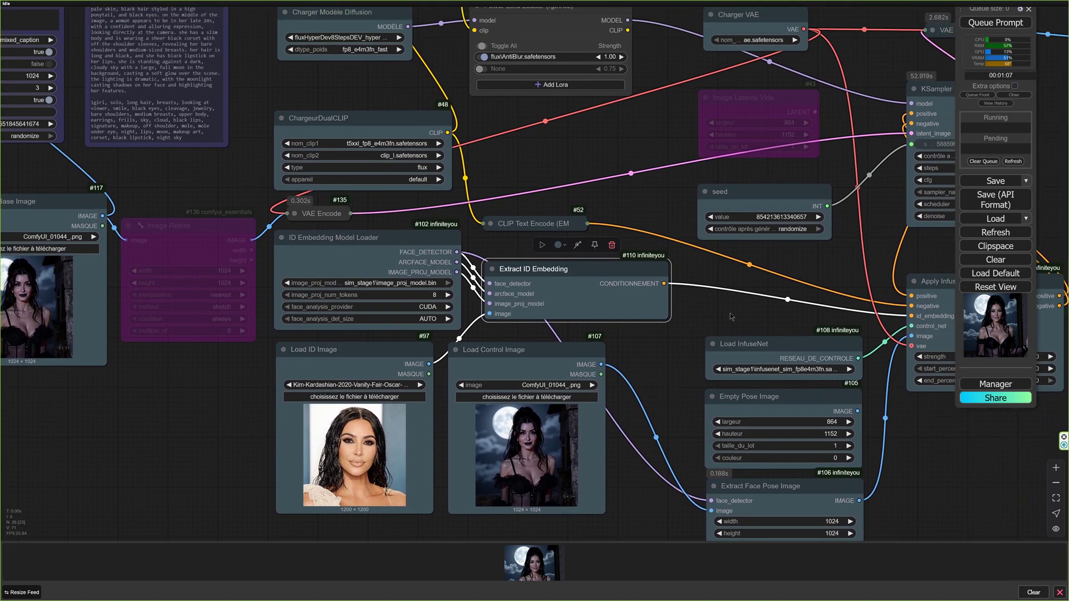
{"action": "left_click_drag", "start_coordinate": [654, 216], "coordinate": [716, 312]}
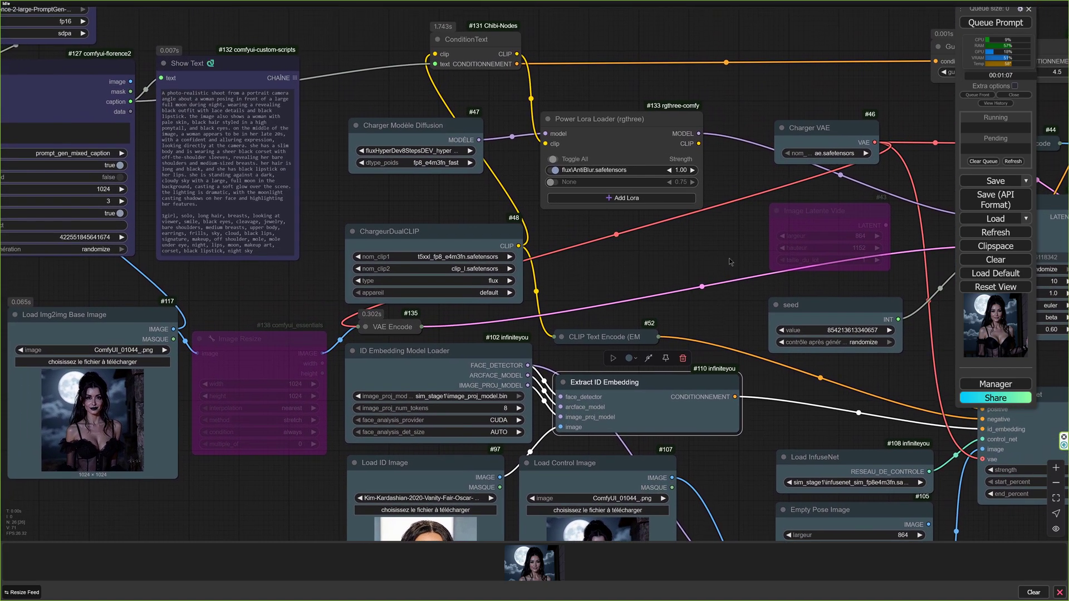
Review the diffusion models available in the Charger Modèle Diffusion node and close the list without picking another one.
{"action": "left_click_drag", "start_coordinate": [479, 187], "coordinate": [386, 240]}
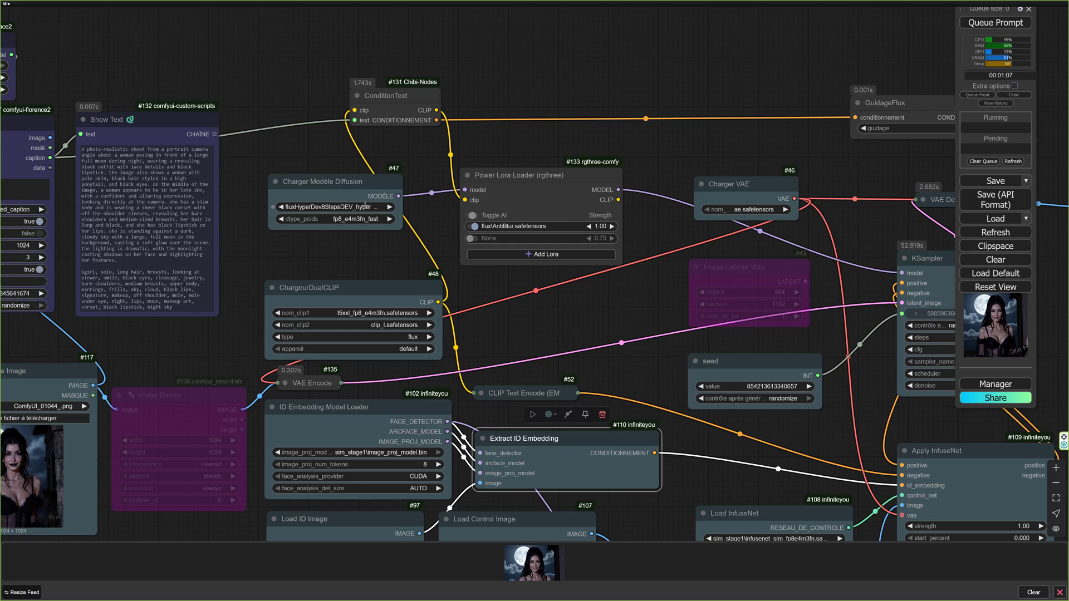
{"action": "left_click_drag", "start_coordinate": [622, 317], "coordinate": [546, 290]}
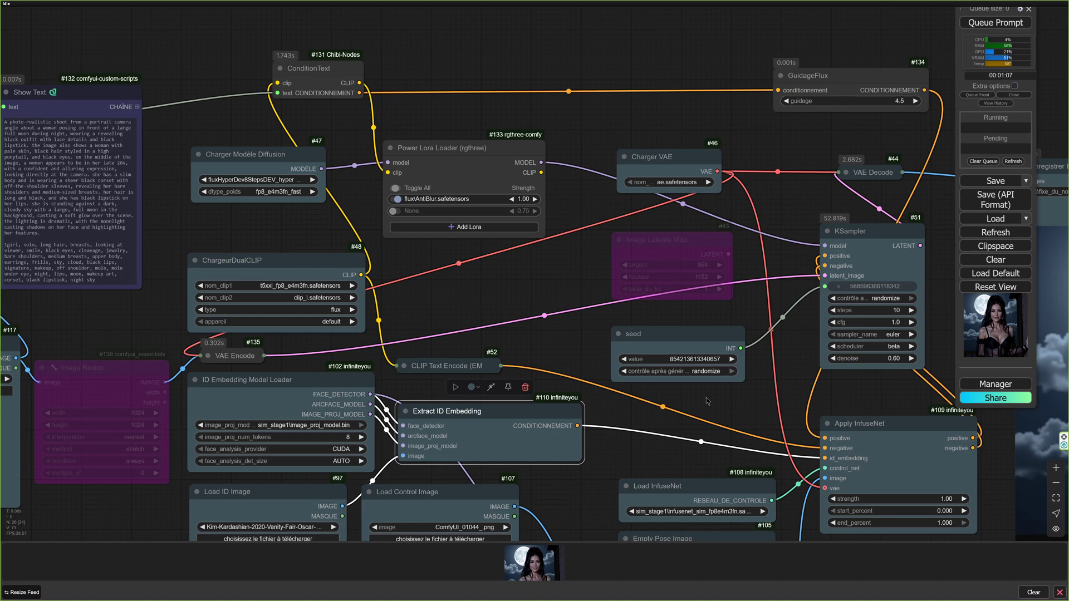
{"action": "left_click_drag", "start_coordinate": [706, 398], "coordinate": [734, 283]}
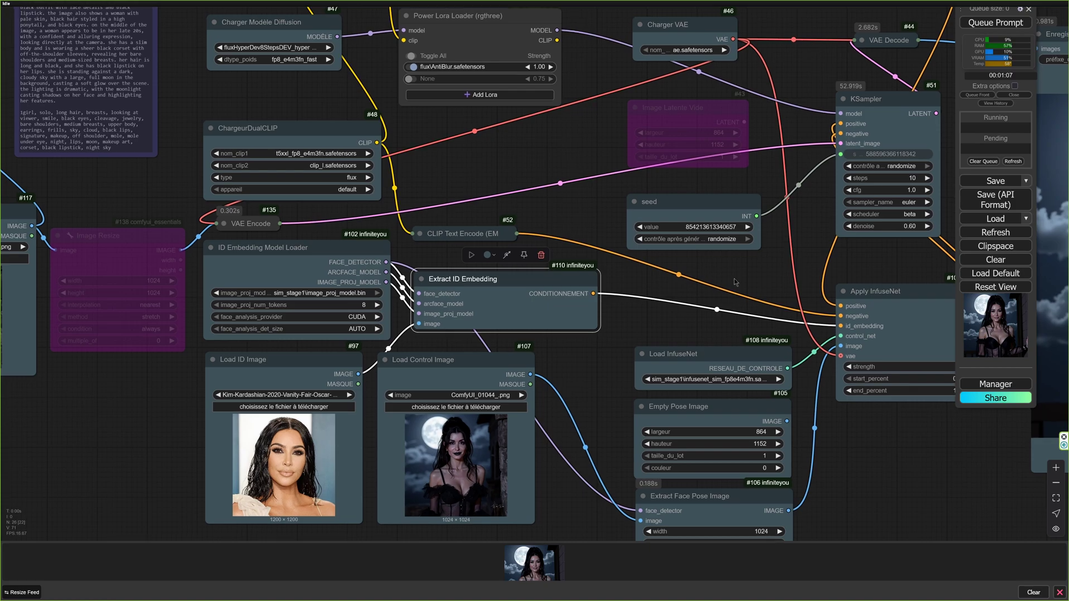
{"action": "left_click_drag", "start_coordinate": [588, 373], "coordinate": [562, 312]}
{"action": "left_click_drag", "start_coordinate": [750, 255], "coordinate": [808, 382]}
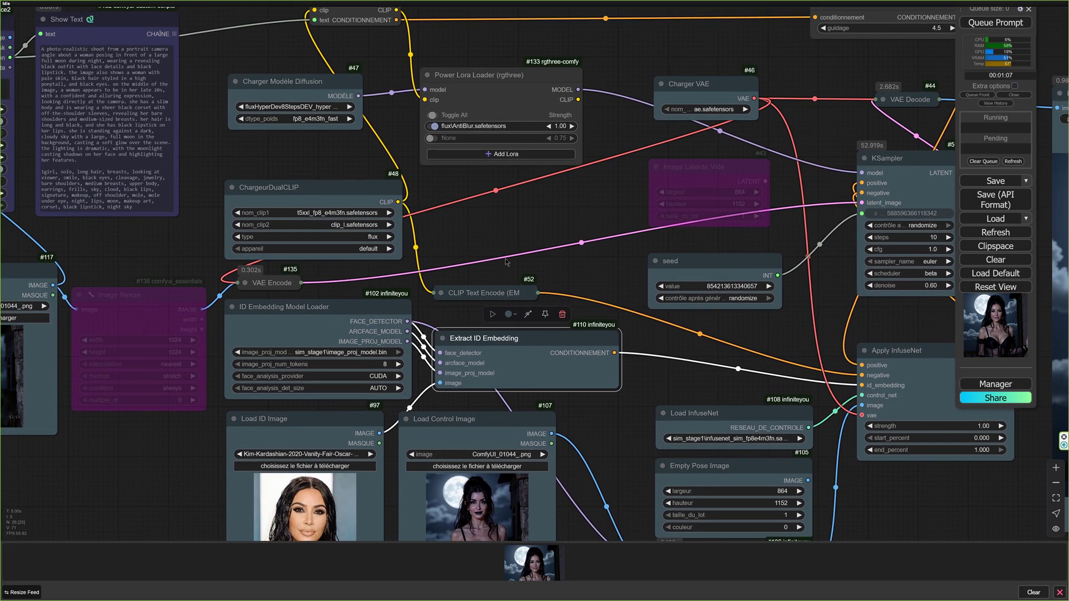
{"action": "left_click_drag", "start_coordinate": [651, 359], "coordinate": [625, 339]}
{"action": "left_click", "coordinate": [319, 98]}
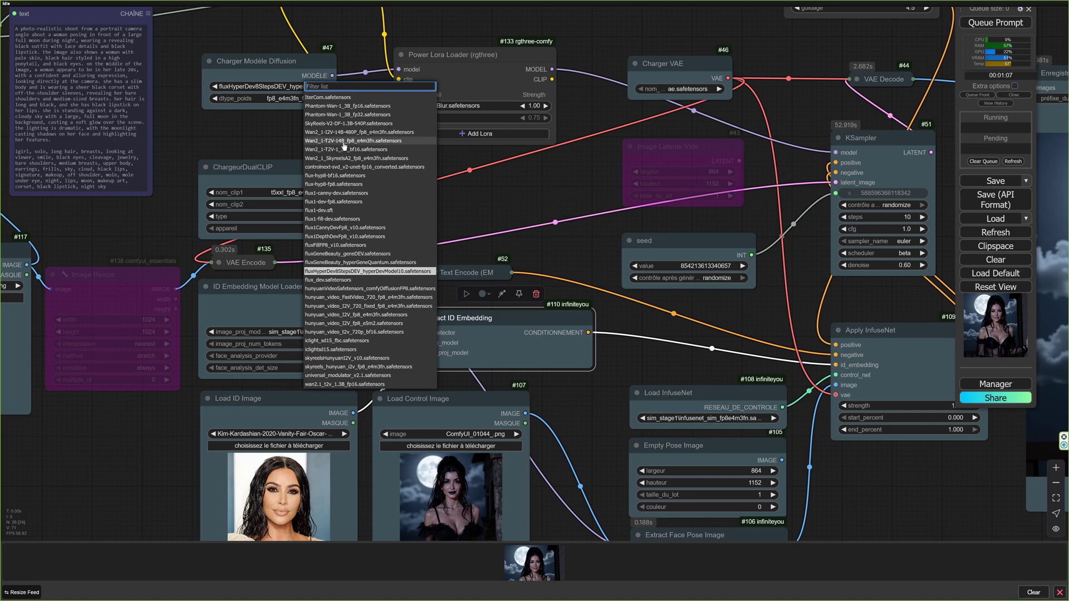
{"action": "left_click", "coordinate": [470, 208]}
{"action": "left_click_drag", "start_coordinate": [543, 195], "coordinate": [448, 208]}
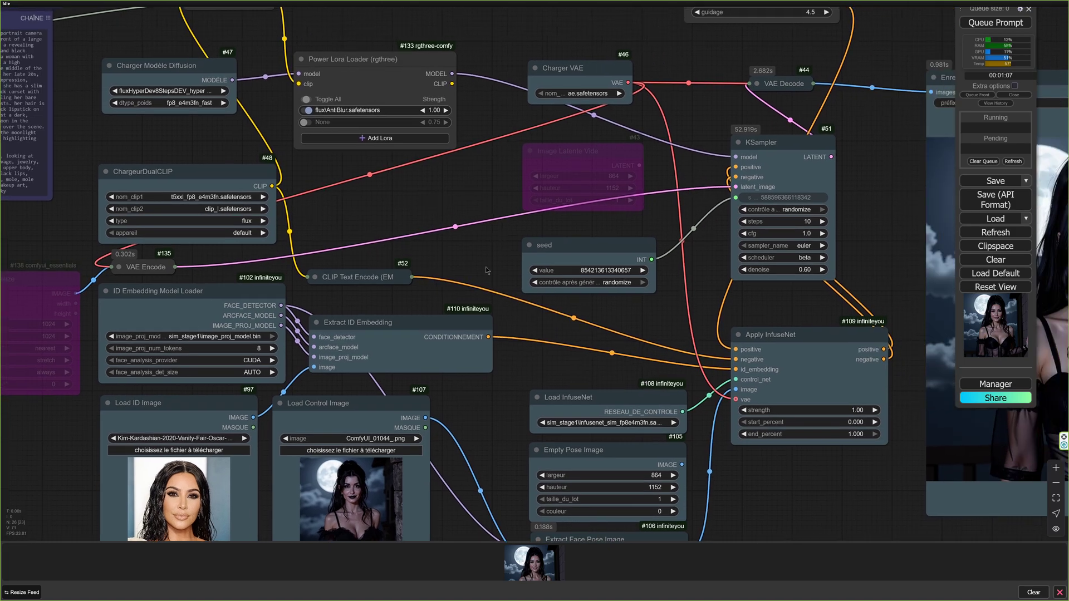
{"action": "left_click_drag", "start_coordinate": [496, 405], "coordinate": [662, 322]}
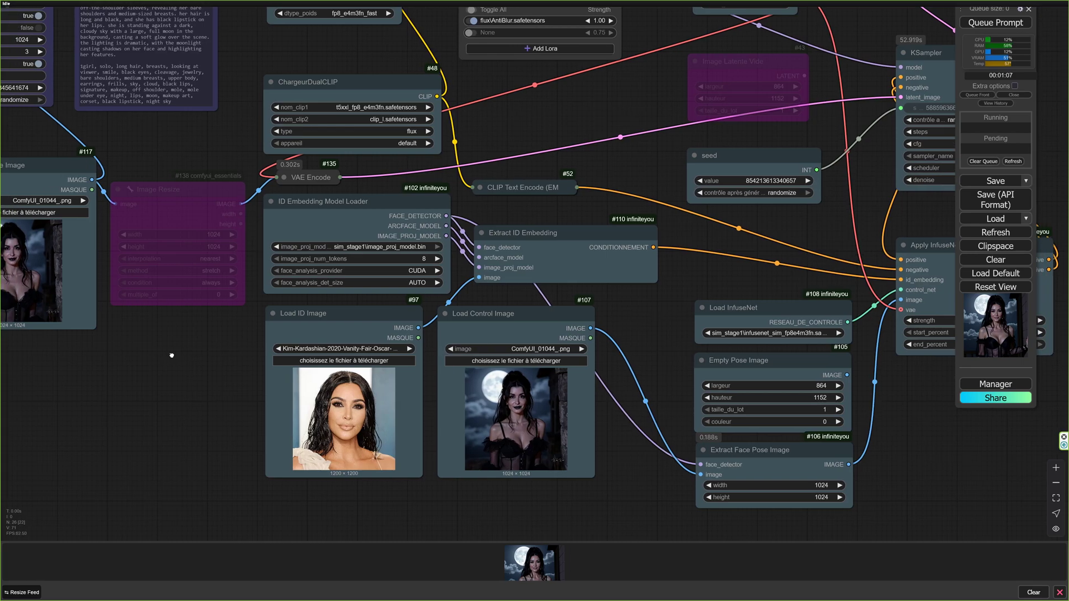
{"action": "left_click_drag", "start_coordinate": [172, 355], "coordinate": [259, 386]}
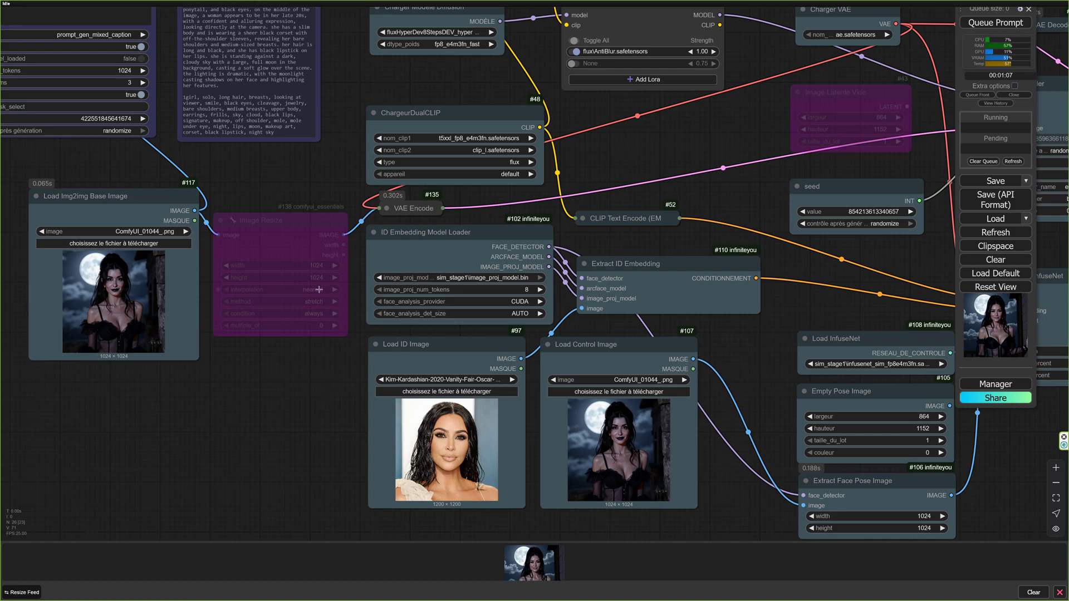
{"action": "left_click_drag", "start_coordinate": [326, 175], "coordinate": [334, 235]}
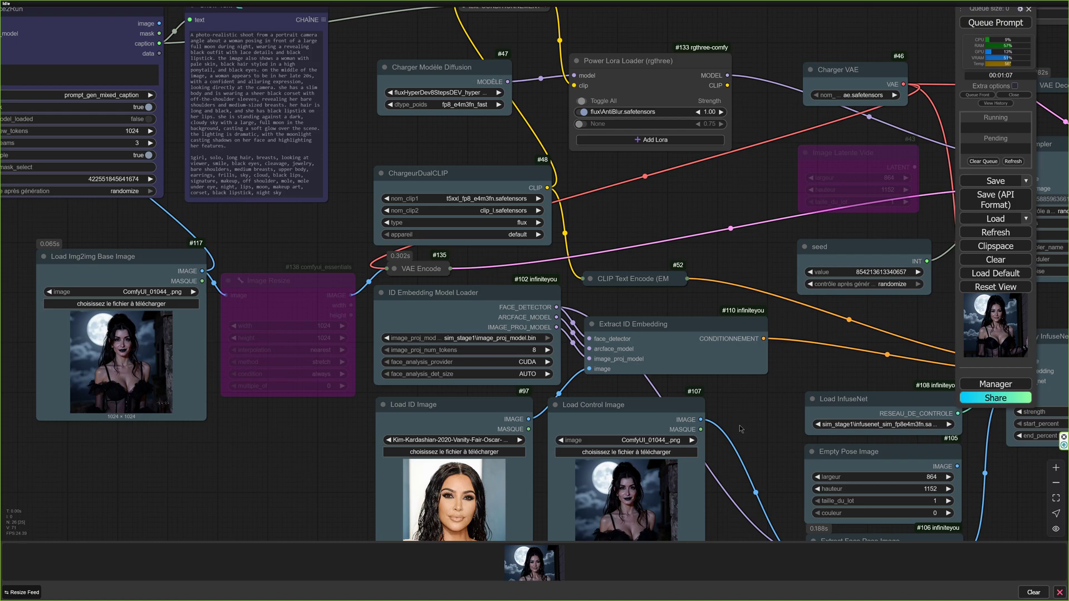
{"action": "left_click_drag", "start_coordinate": [743, 427], "coordinate": [619, 389]}
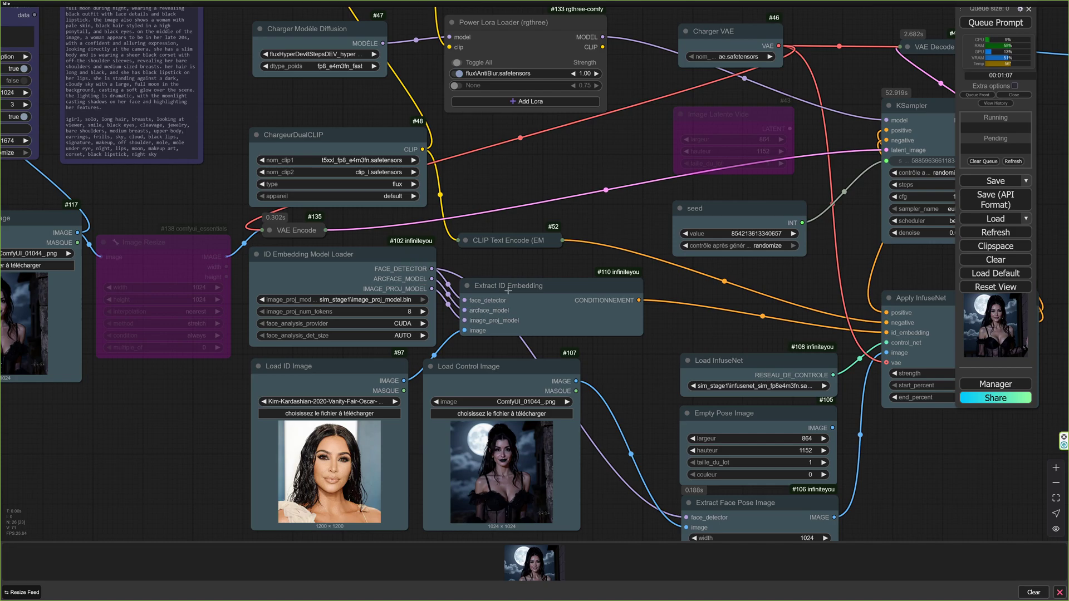
{"action": "left_click_drag", "start_coordinate": [674, 327], "coordinate": [566, 406]}
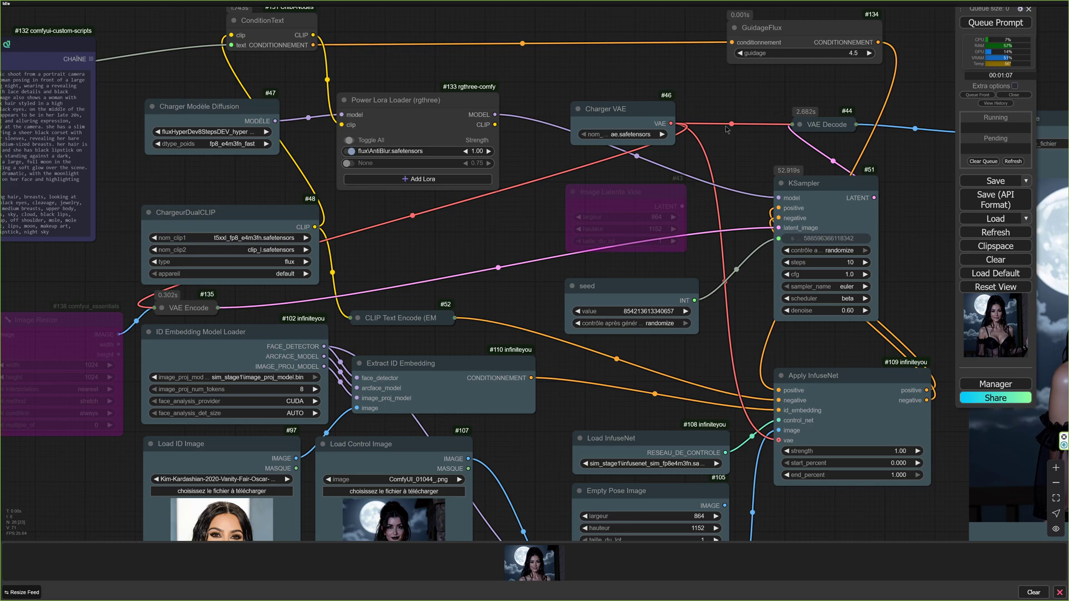
{"action": "left_click_drag", "start_coordinate": [727, 126], "coordinate": [741, 152]}
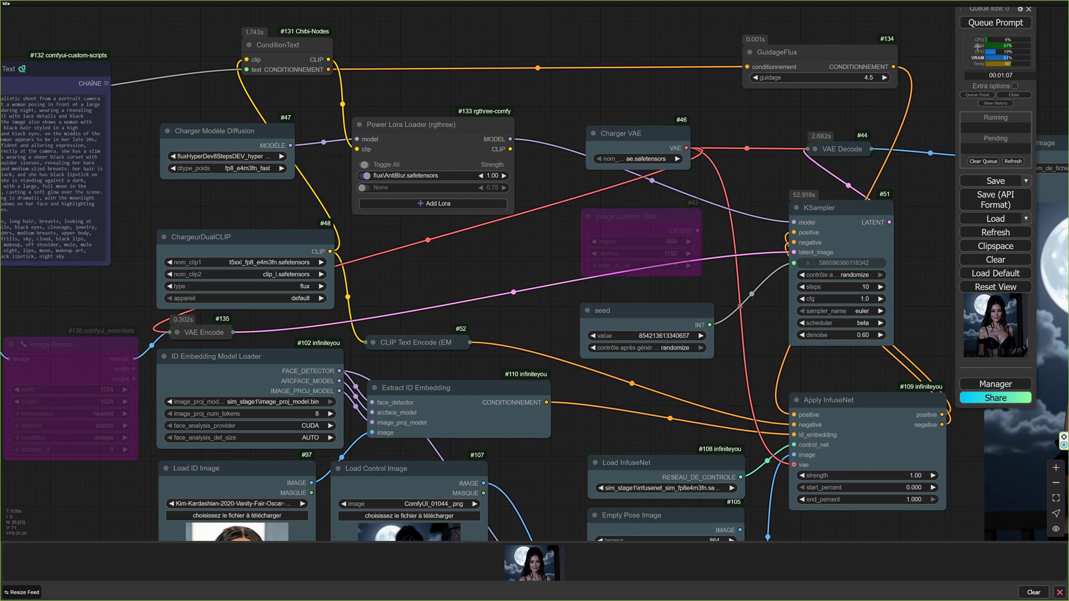
Queue another generation of the img2img workflow with the current face ID and control images.
{"action": "left_click", "coordinate": [979, 25]}
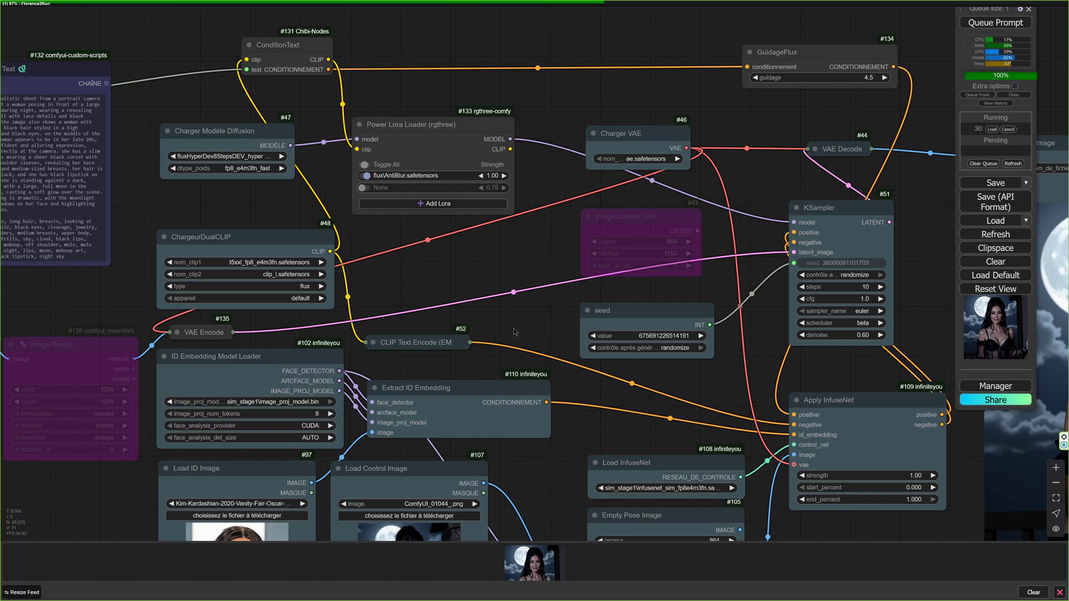
{"action": "left_click_drag", "start_coordinate": [501, 303], "coordinate": [502, 238]}
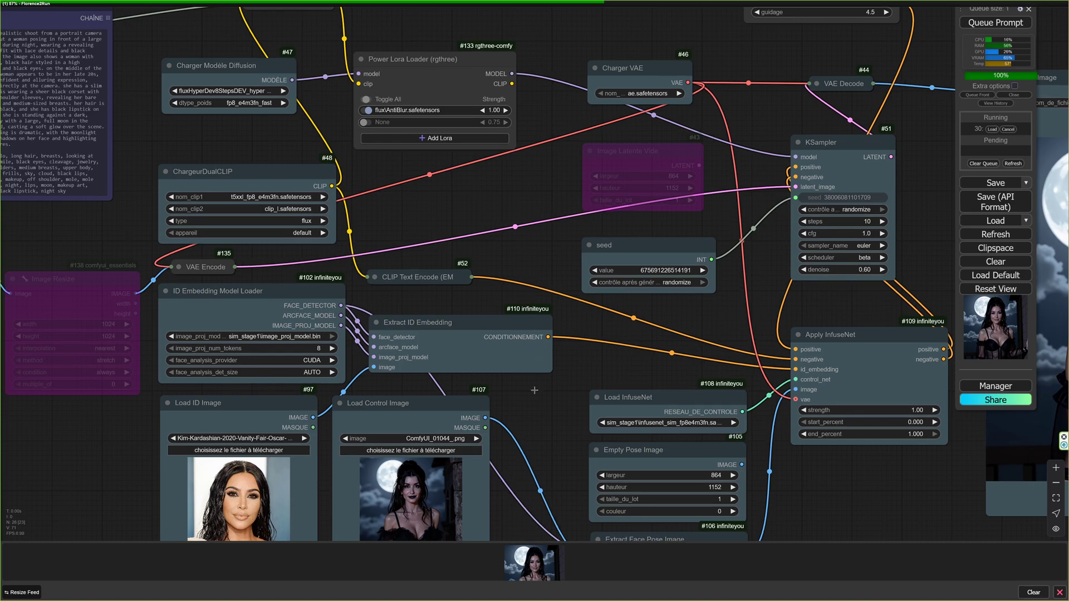
{"action": "left_click_drag", "start_coordinate": [542, 438], "coordinate": [562, 349]}
{"action": "left_click_drag", "start_coordinate": [563, 391], "coordinate": [553, 399]}
{"action": "scroll", "coordinate": [553, 399], "scroll_direction": "up", "scroll_amount": 1}
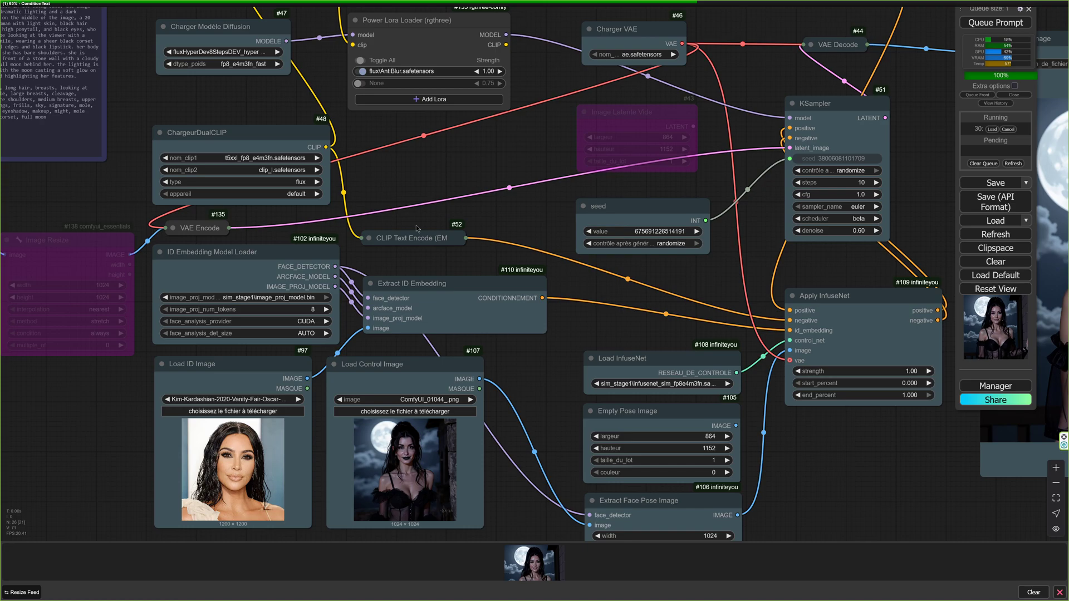
Examine the model loaders, ID embedding, KSampler and Apply InfuseNet nodes and their links through to Enregistrer Image while the generation runs.
{"action": "scroll", "coordinate": [414, 207], "scroll_direction": "up", "scroll_amount": 4}
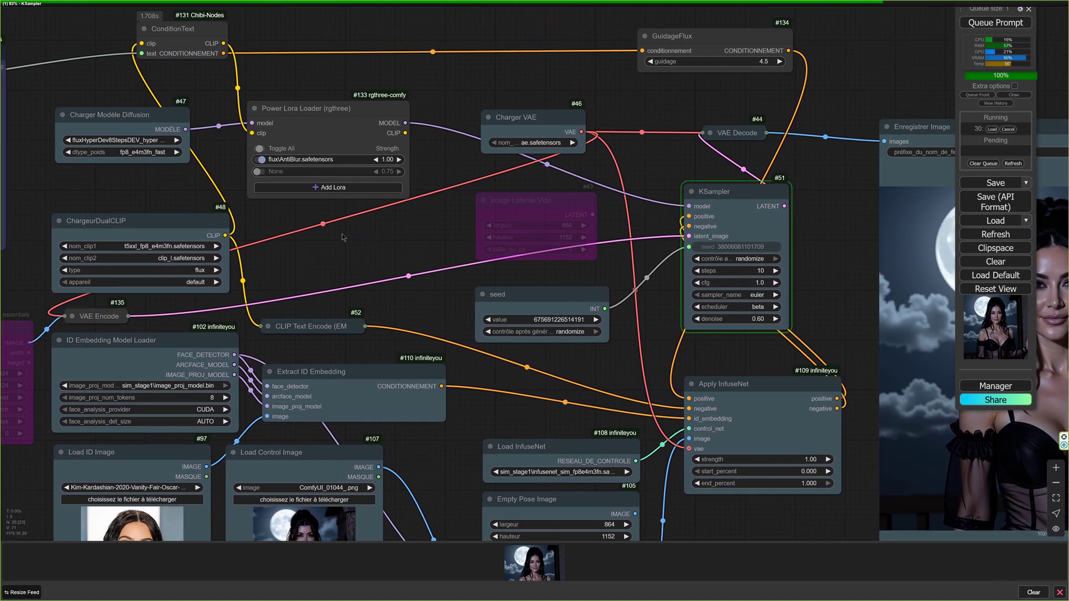
{"action": "left_click_drag", "start_coordinate": [342, 242], "coordinate": [399, 229]}
{"action": "scroll", "coordinate": [493, 318], "scroll_direction": "down", "scroll_amount": 3}
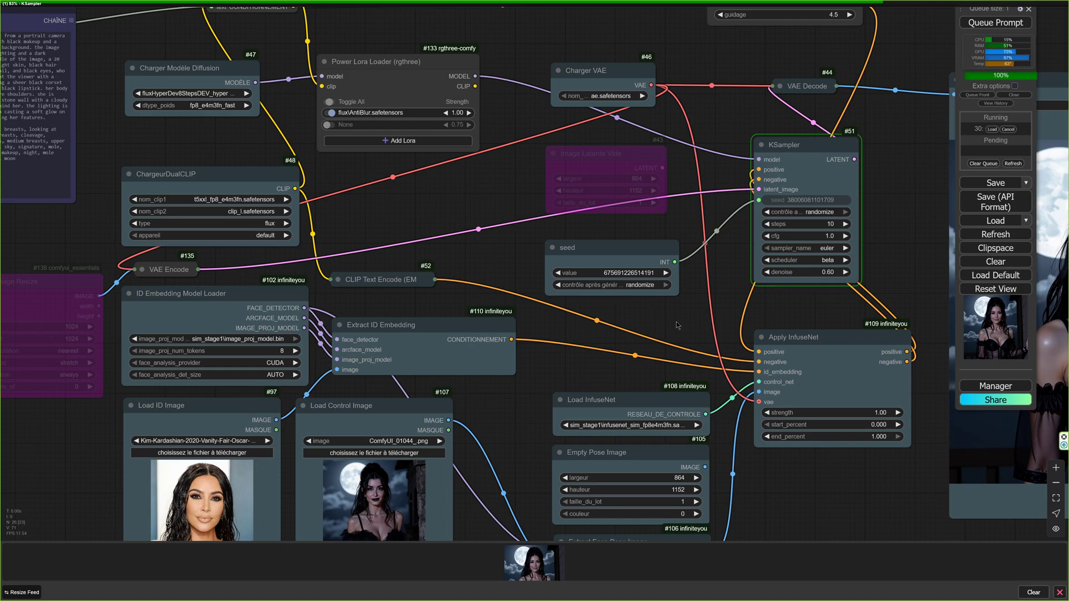
{"action": "left_click_drag", "start_coordinate": [65, 434], "coordinate": [188, 406]}
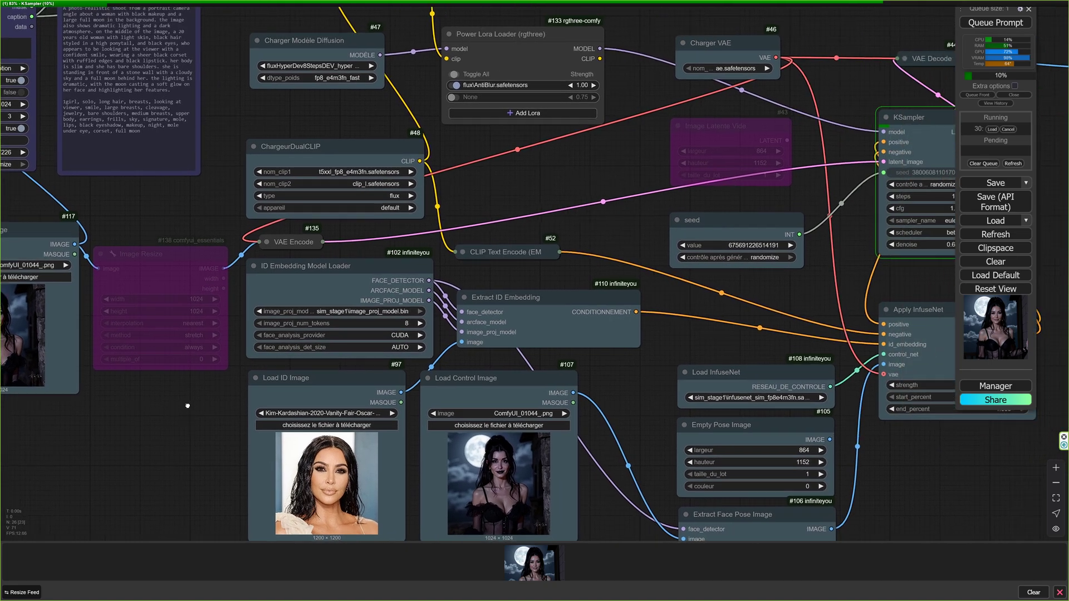
{"action": "left_click_drag", "start_coordinate": [599, 248], "coordinate": [430, 303]}
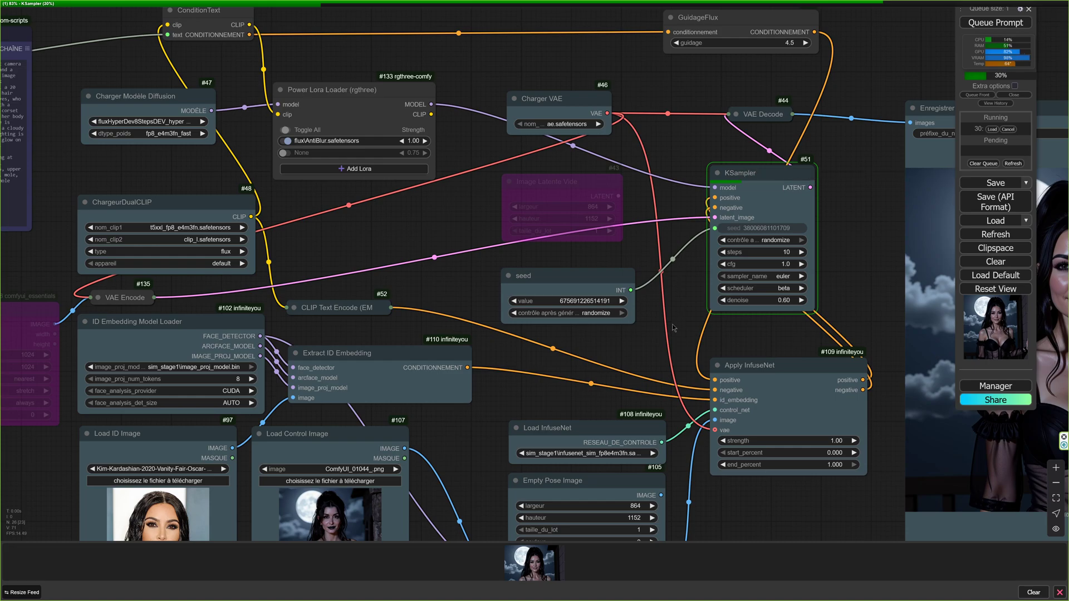
{"action": "left_click_drag", "start_coordinate": [673, 324], "coordinate": [634, 367]}
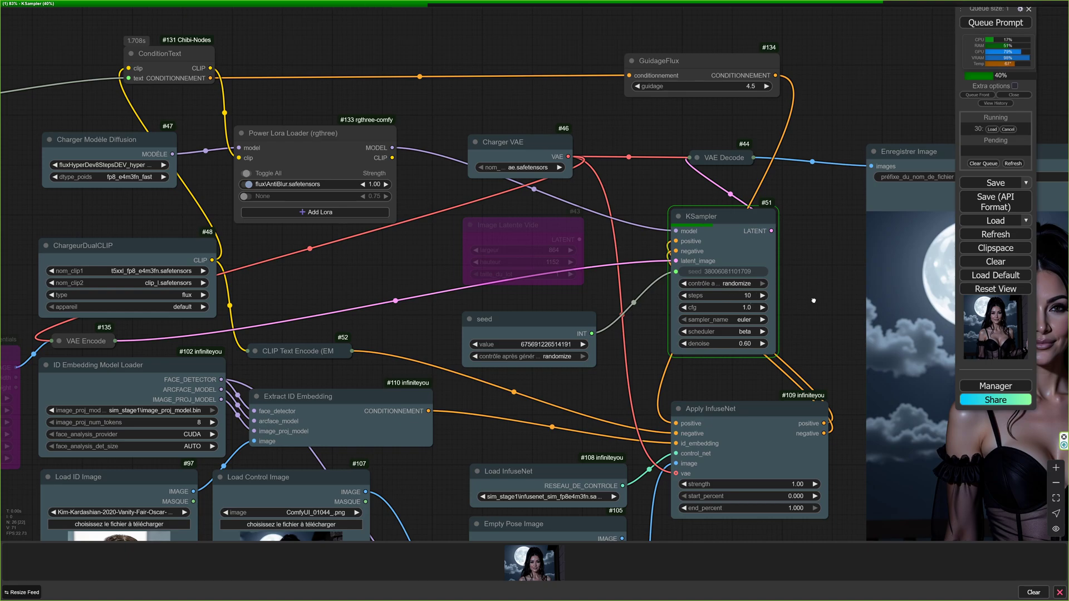
{"action": "left_click_drag", "start_coordinate": [816, 295], "coordinate": [801, 316]}
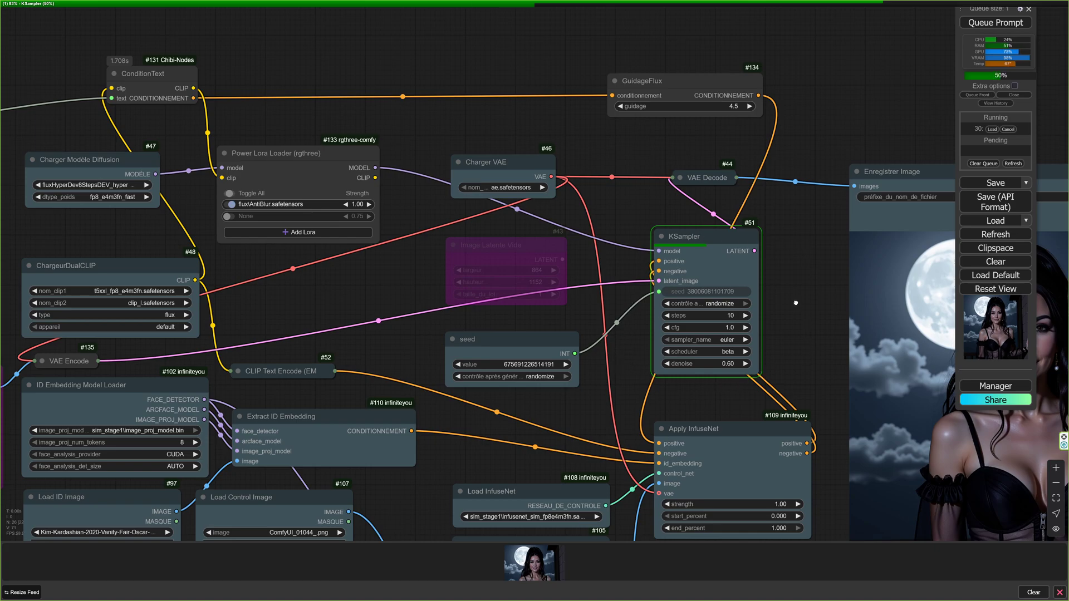
{"action": "left_click_drag", "start_coordinate": [796, 315], "coordinate": [791, 275]}
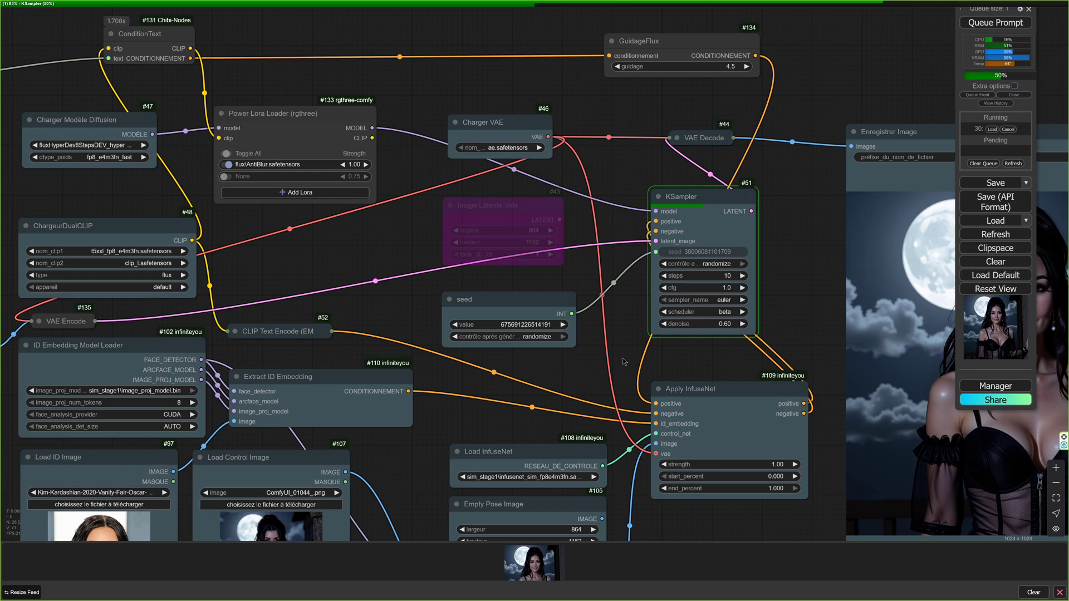
{"action": "left_click_drag", "start_coordinate": [622, 359], "coordinate": [670, 330]}
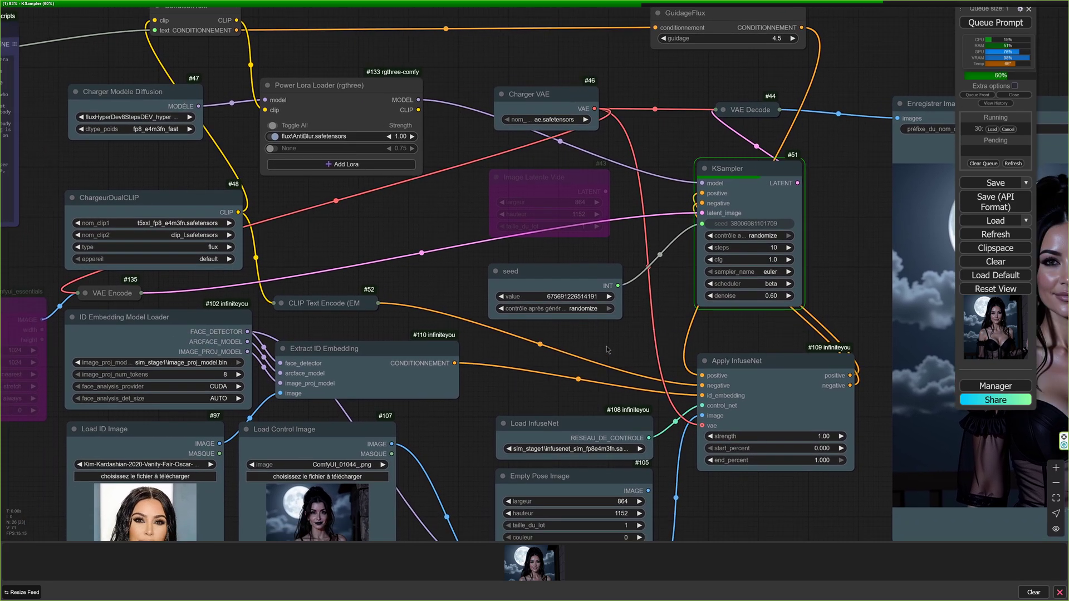
{"action": "left_click_drag", "start_coordinate": [607, 346], "coordinate": [648, 330]}
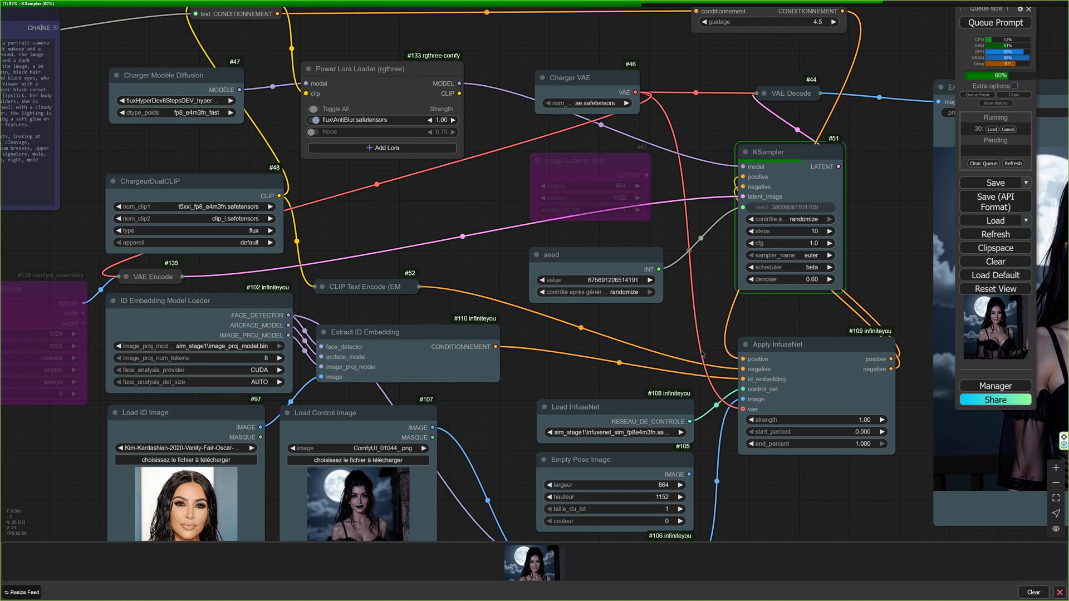
{"action": "scroll", "coordinate": [706, 361], "scroll_direction": "right", "scroll_amount": 5}
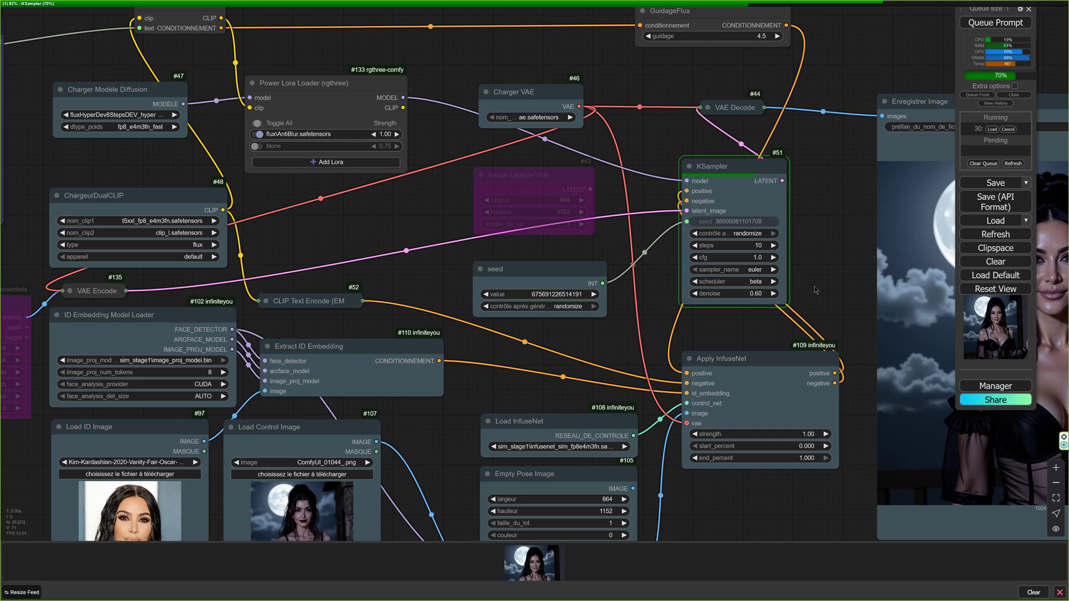
{"action": "scroll", "coordinate": [814, 286], "scroll_direction": "up", "scroll_amount": 3}
{"action": "left_click_drag", "start_coordinate": [788, 293], "coordinate": [837, 313]}
{"action": "left_click_drag", "start_coordinate": [669, 201], "coordinate": [705, 234]}
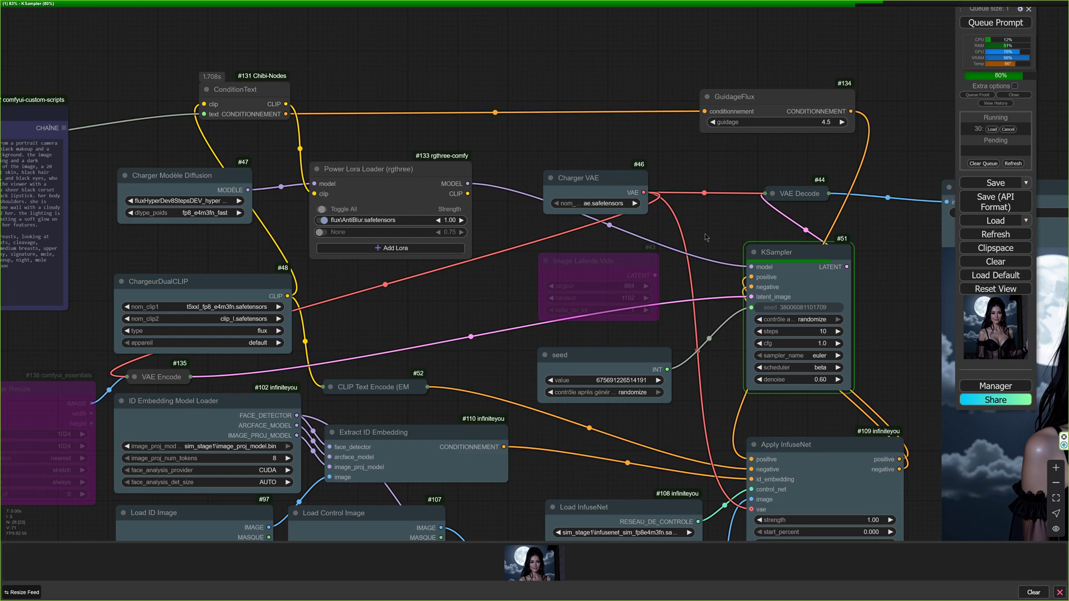
{"action": "scroll", "coordinate": [865, 308], "scroll_direction": "right", "scroll_amount": 5}
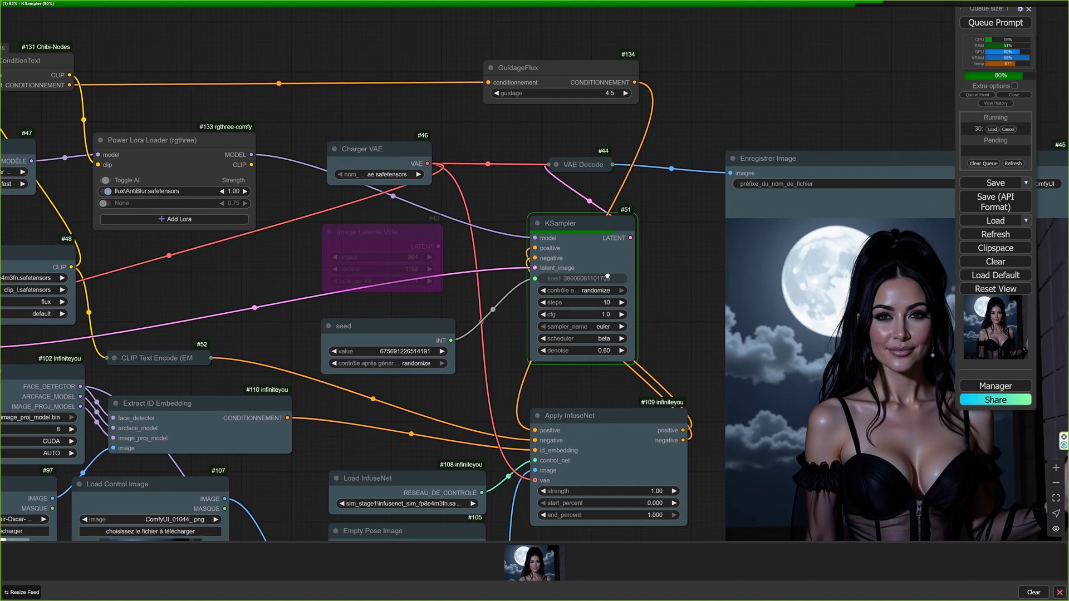